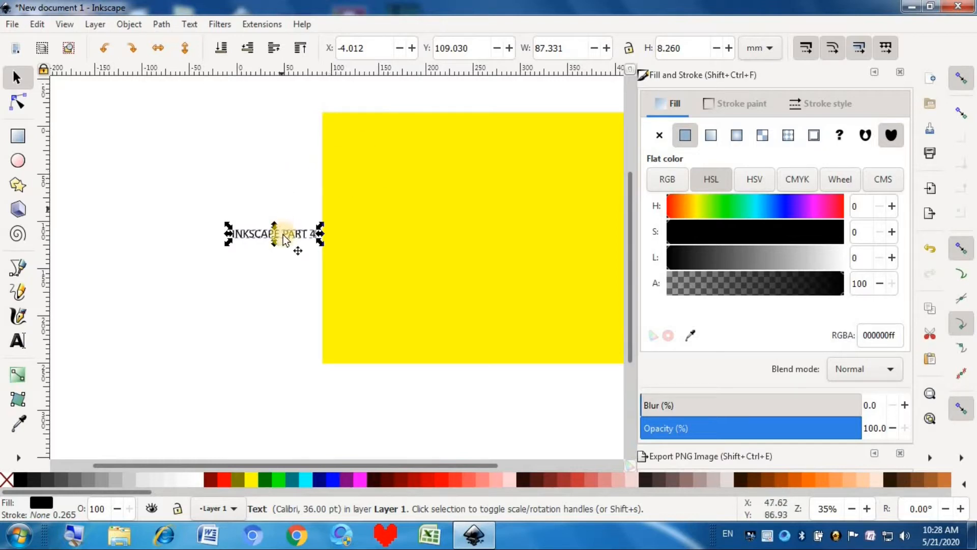
Reposition the yellow rectangle to about X -139 mm, Y 57 mm and place the INKSCAPE PART 4 text over its middle.
{"action": "left_click_drag", "start_coordinate": [283, 232], "coordinate": [457, 240]}
{"action": "left_click_drag", "start_coordinate": [410, 188], "coordinate": [272, 179]}
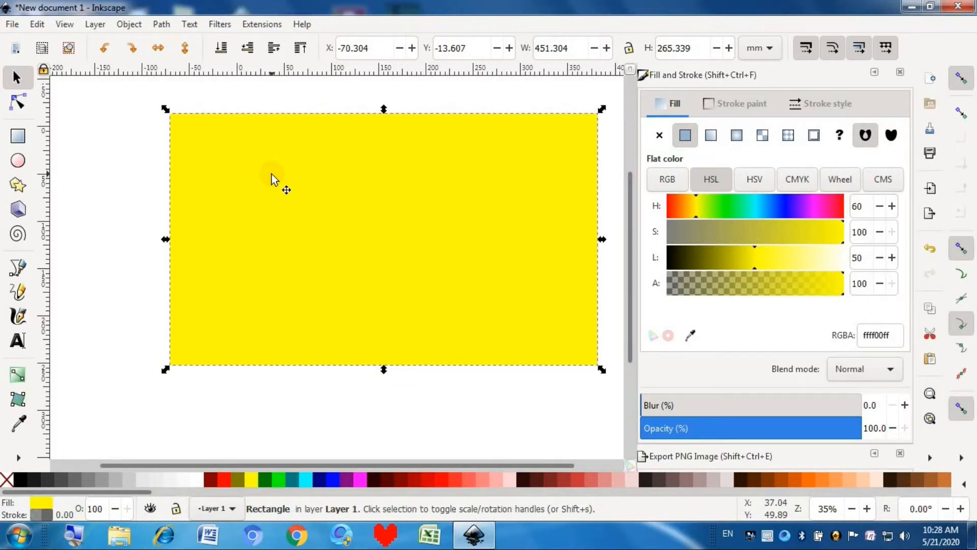
{"action": "left_click_drag", "start_coordinate": [273, 182], "coordinate": [298, 310]}
{"action": "left_click_drag", "start_coordinate": [466, 237], "coordinate": [333, 153]}
{"action": "left_click_drag", "start_coordinate": [364, 335], "coordinate": [270, 263]}
{"action": "left_click_drag", "start_coordinate": [296, 164], "coordinate": [299, 303]}
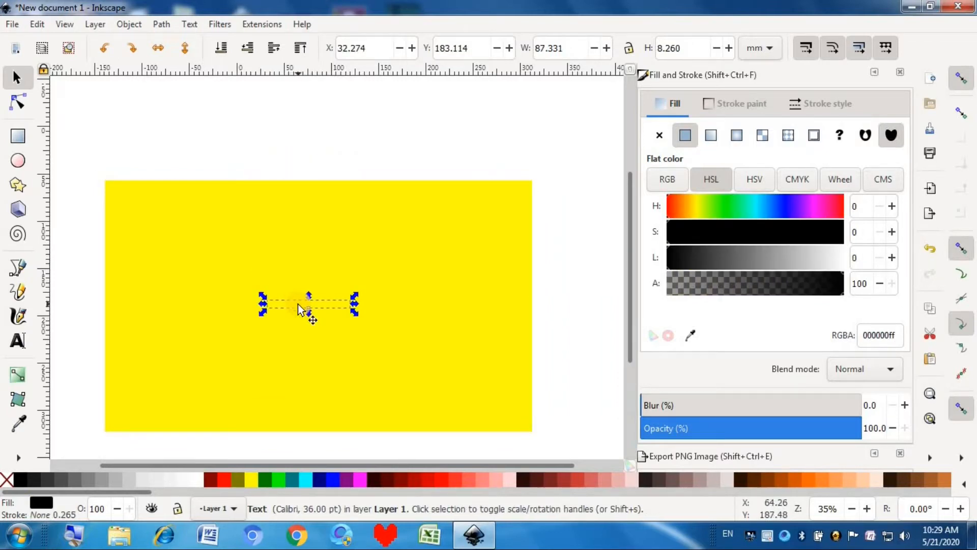
Raise the INKSCAPE PART 4 text one level so it sits in front of the yellow rectangle.
{"action": "left_click", "coordinate": [130, 24]}
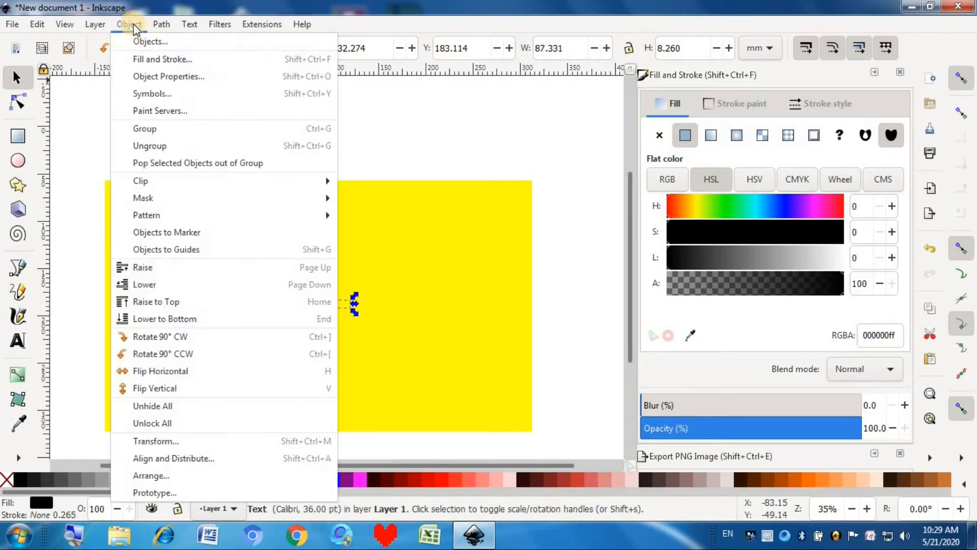
{"action": "left_click", "coordinate": [144, 268]}
{"action": "left_click", "coordinate": [341, 262]}
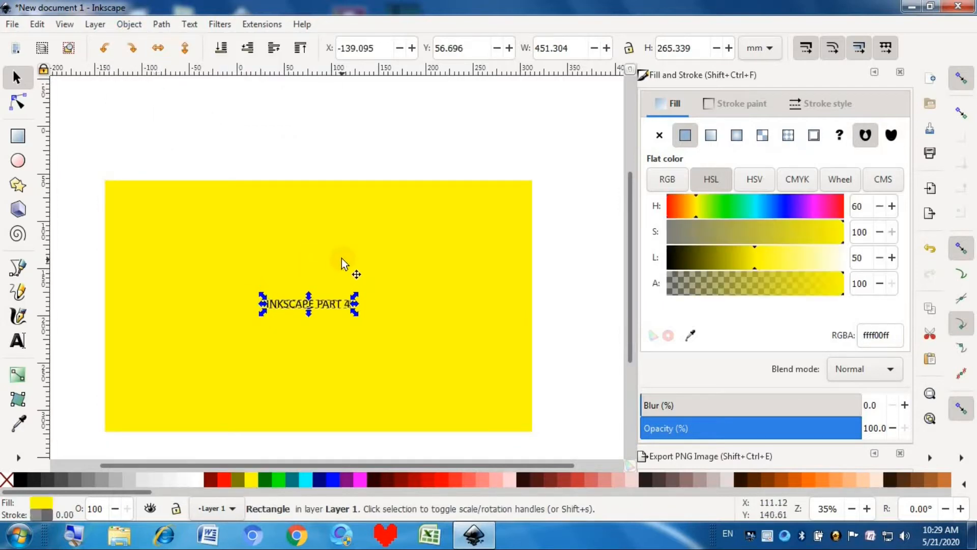
Stretch the INKSCAPE PART 4 text to about 360 mm wide and 92 mm high across the yellow rectangle.
{"action": "left_click", "coordinate": [353, 303]}
{"action": "left_click_drag", "start_coordinate": [356, 301], "coordinate": [443, 237]}
{"action": "left_click_drag", "start_coordinate": [265, 276], "coordinate": [147, 264]}
{"action": "left_click_drag", "start_coordinate": [294, 312], "coordinate": [295, 352]}
{"action": "left_click_drag", "start_coordinate": [446, 298], "coordinate": [497, 290]}
{"action": "left_click_drag", "start_coordinate": [325, 352], "coordinate": [322, 333]}
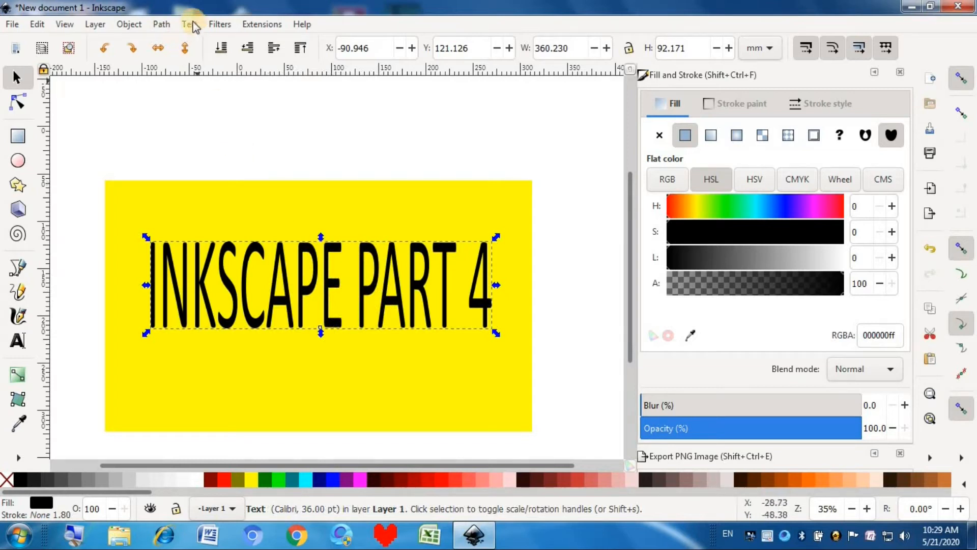
Lower the enlarged text one level behind the yellow rectangle and deselect it.
{"action": "left_click", "coordinate": [129, 24]}
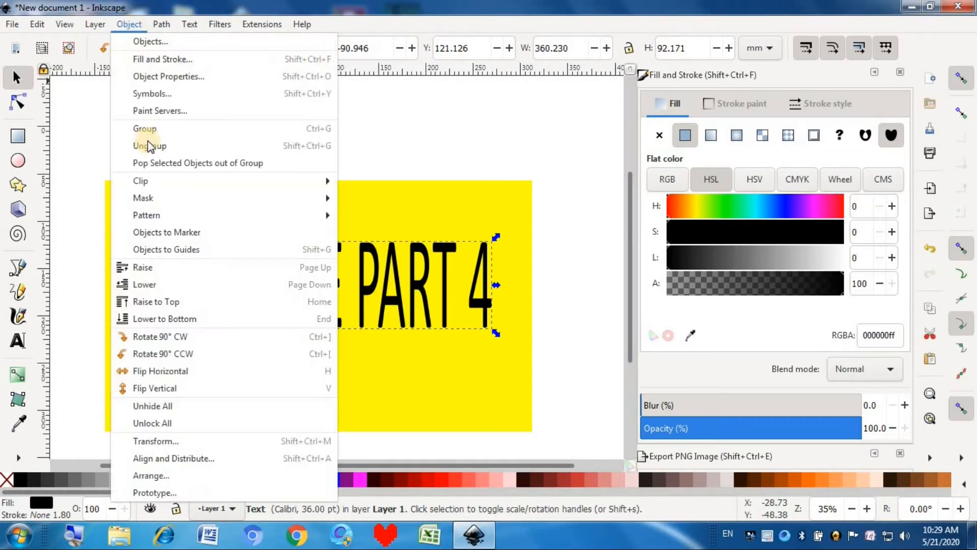
{"action": "left_click", "coordinate": [136, 287]}
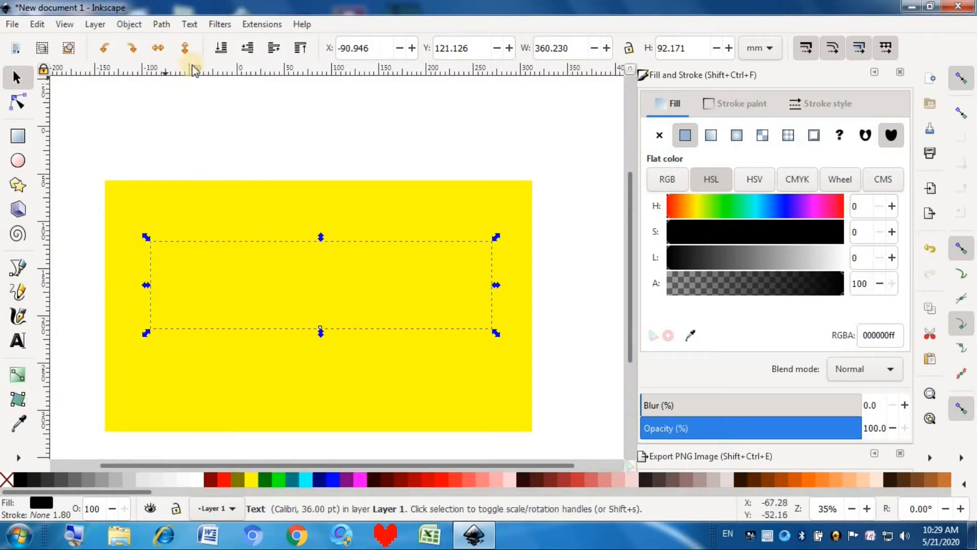
{"action": "left_click", "coordinate": [239, 144]}
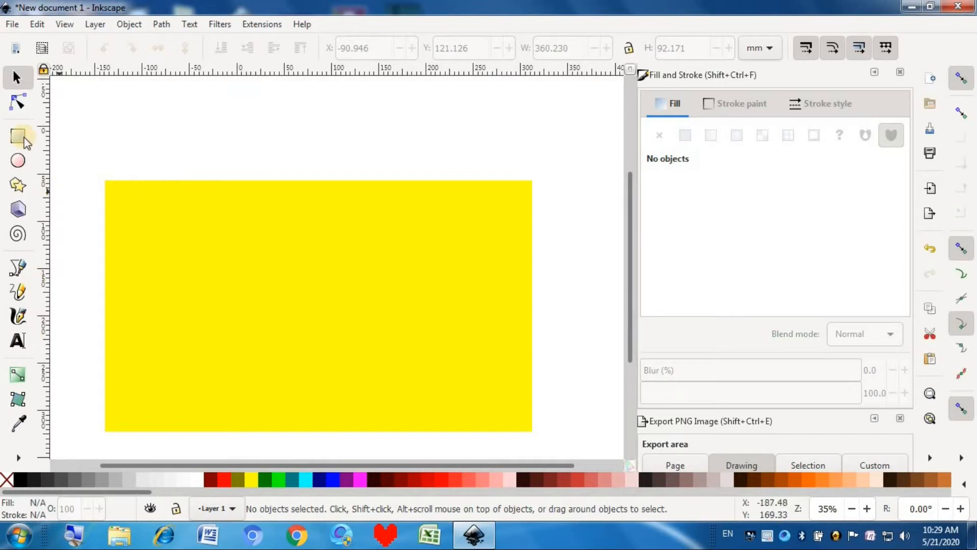
Draw an ellipse with radii of about 88 mm and 73 mm over the lower middle of the yellow rectangle.
{"action": "left_click", "coordinate": [17, 161]}
{"action": "left_click_drag", "start_coordinate": [223, 253], "coordinate": [389, 392]}
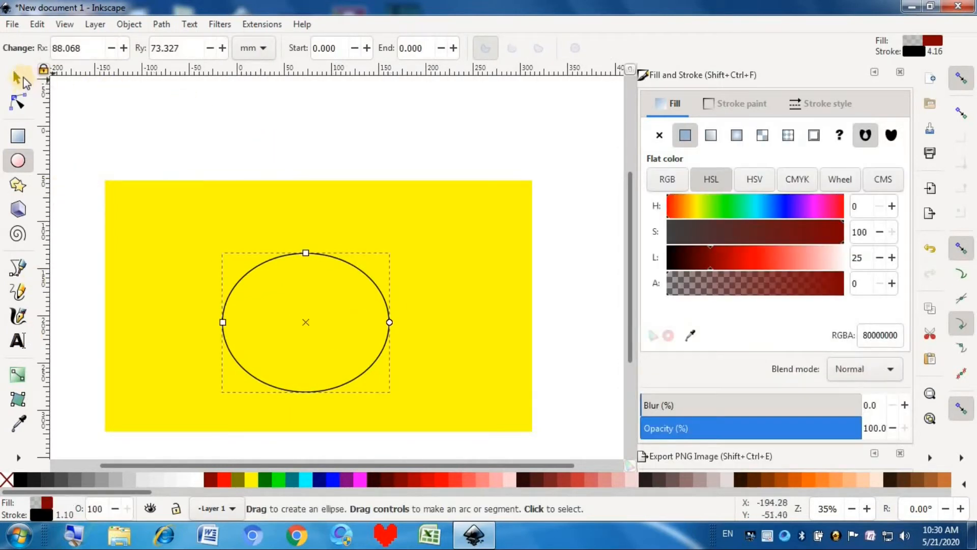
{"action": "left_click", "coordinate": [23, 79]}
{"action": "left_click", "coordinate": [240, 105]}
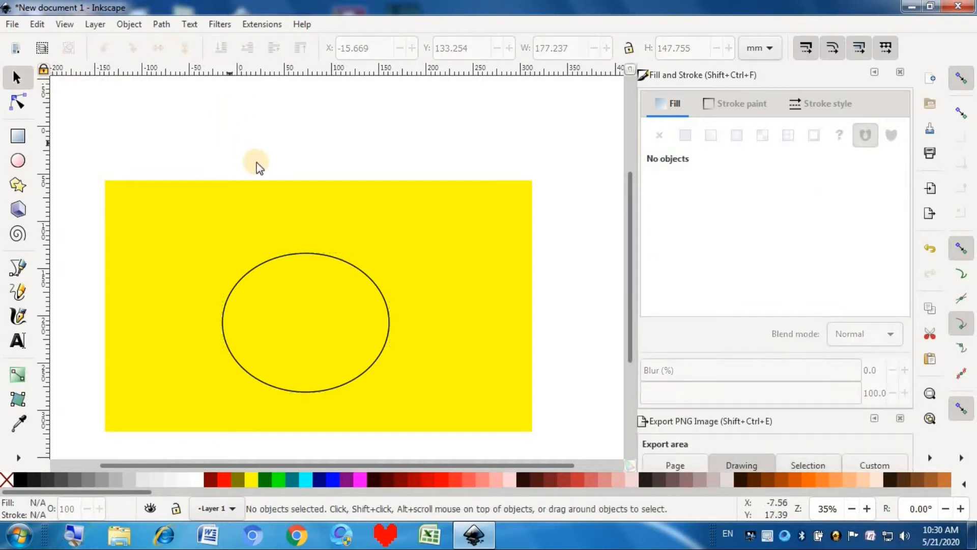
Lower the ellipse one level behind the yellow rectangle and deselect it.
{"action": "left_click", "coordinate": [299, 254]}
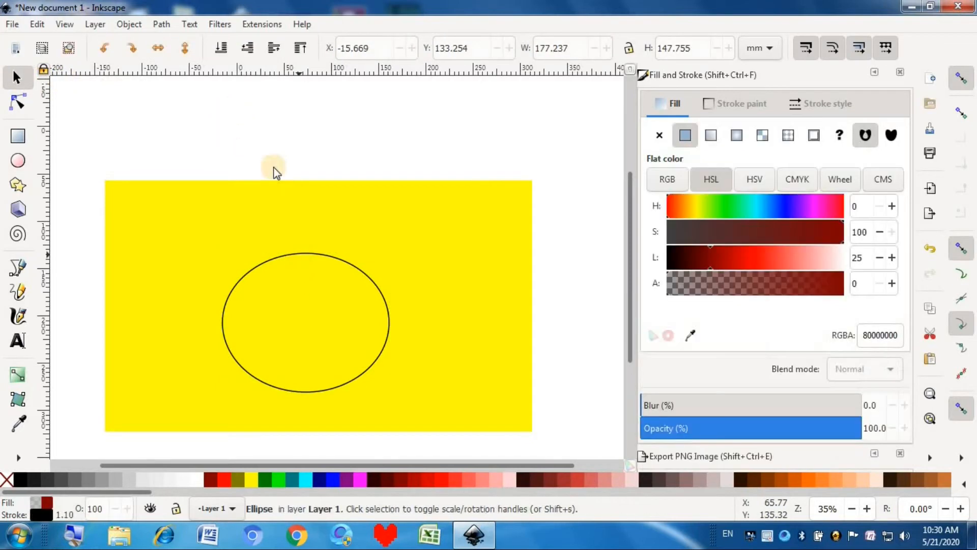
{"action": "left_click", "coordinate": [136, 24]}
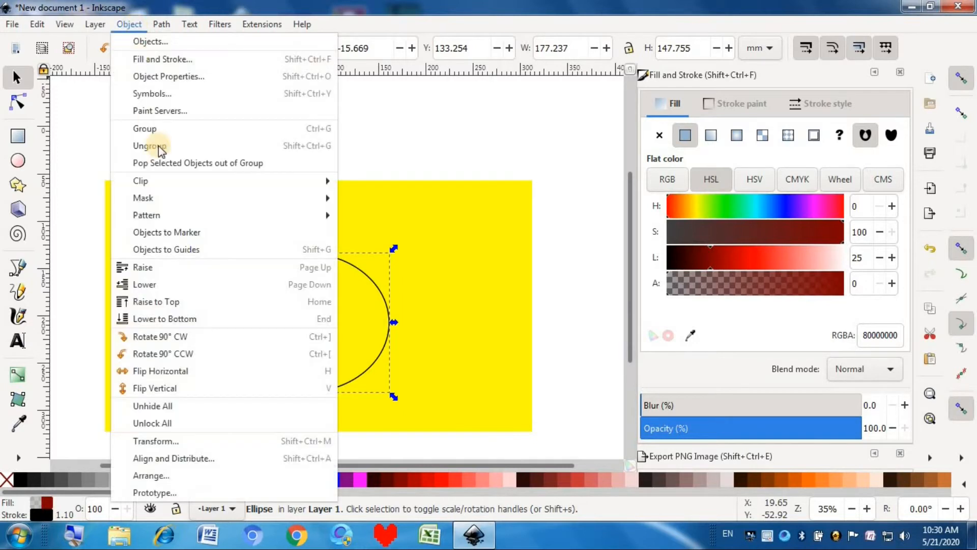
{"action": "left_click", "coordinate": [152, 284]}
{"action": "left_click", "coordinate": [311, 162]}
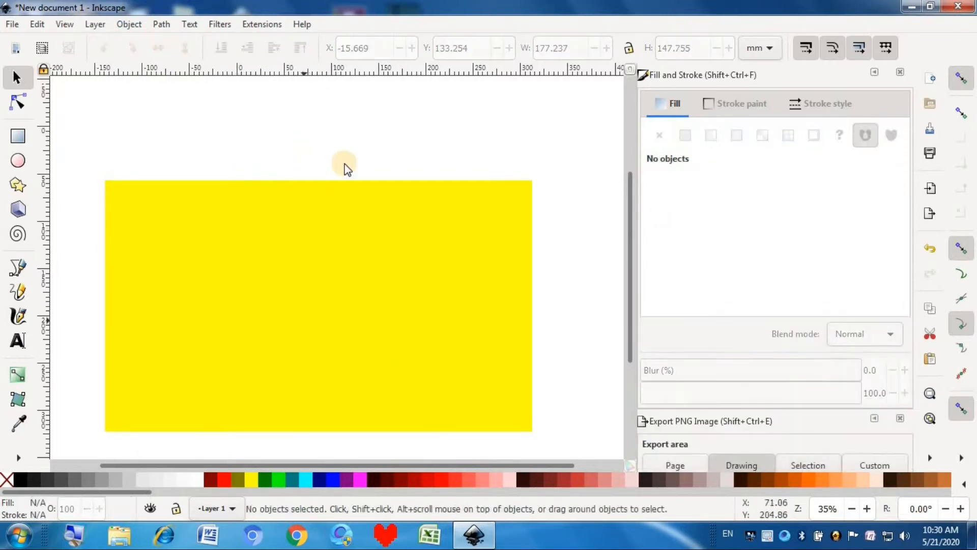
Move the yellow rectangle to about X -128 mm, Y -618 mm and place the text behind it at about X -78 mm, Y -546 mm.
{"action": "mouse_move", "coordinate": [321, 194]}
{"action": "left_mouse_down"}
{"action": "mouse_move", "coordinate": [318, 15]}
{"action": "mouse_move", "coordinate": [371, 326]}
{"action": "left_mouse_up"}
{"action": "scroll", "coordinate": [633, 197], "scroll_direction": "down", "scroll_amount": 10}
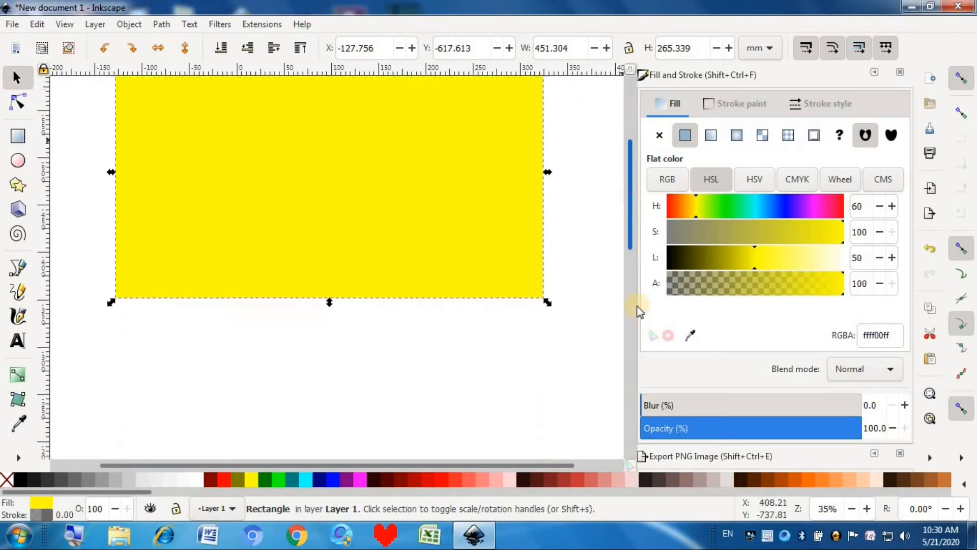
{"action": "left_click_drag", "start_coordinate": [417, 344], "coordinate": [441, 107]}
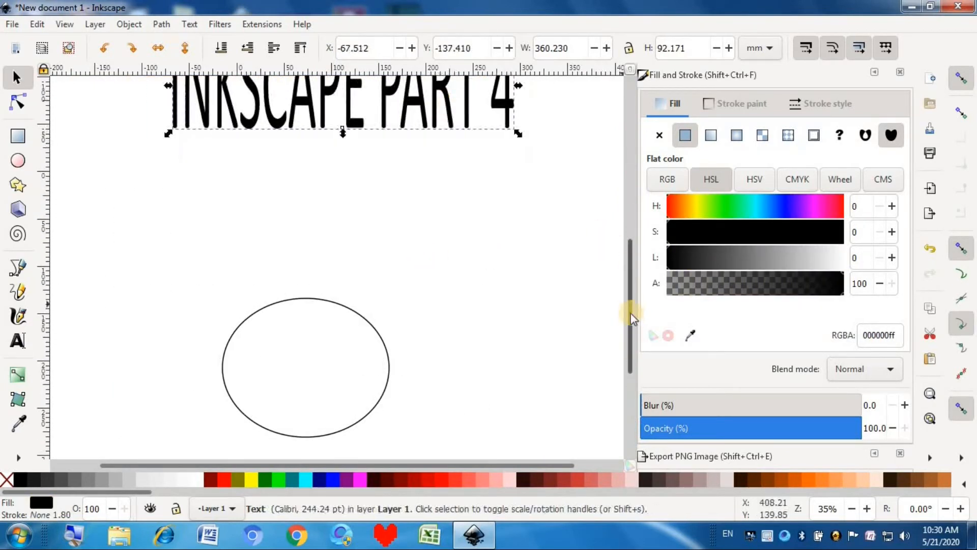
{"action": "scroll", "coordinate": [630, 313], "scroll_direction": "up", "scroll_amount": 10}
{"action": "left_click_drag", "start_coordinate": [412, 331], "coordinate": [383, 203]}
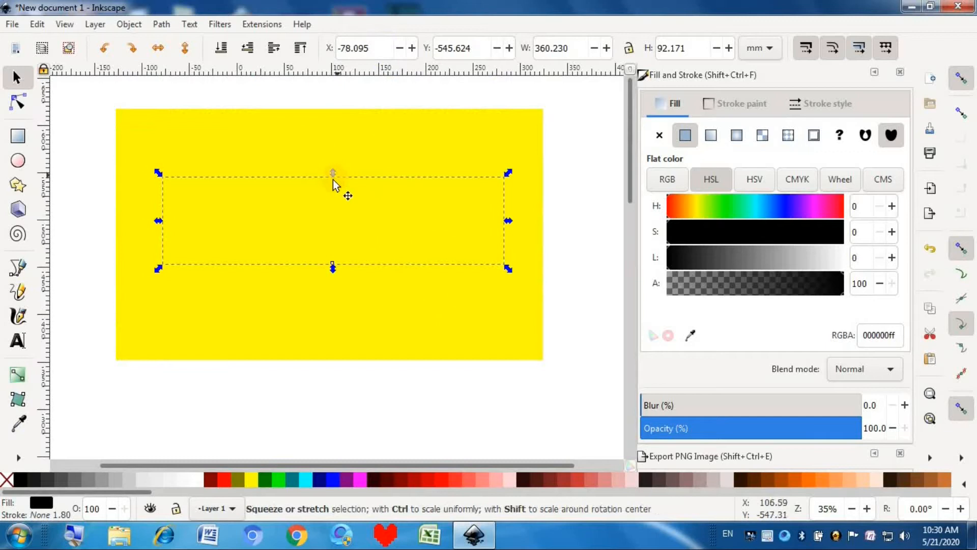
Move the ellipse behind the yellow rectangle, to about X -9 mm, Y -575 mm.
{"action": "left_click", "coordinate": [108, 147]}
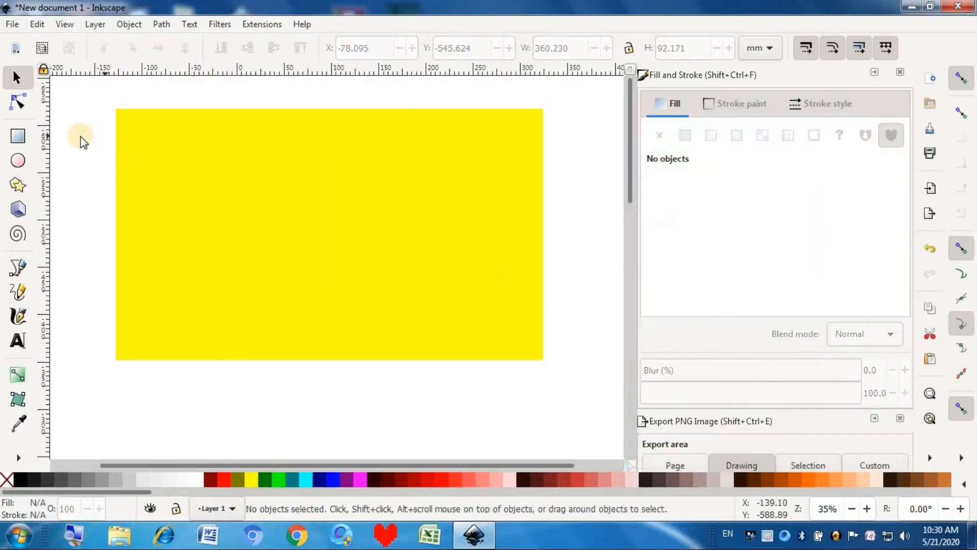
{"action": "left_click_drag", "start_coordinate": [634, 151], "coordinate": [616, 336]}
{"action": "left_click_drag", "start_coordinate": [382, 342], "coordinate": [382, 81]}
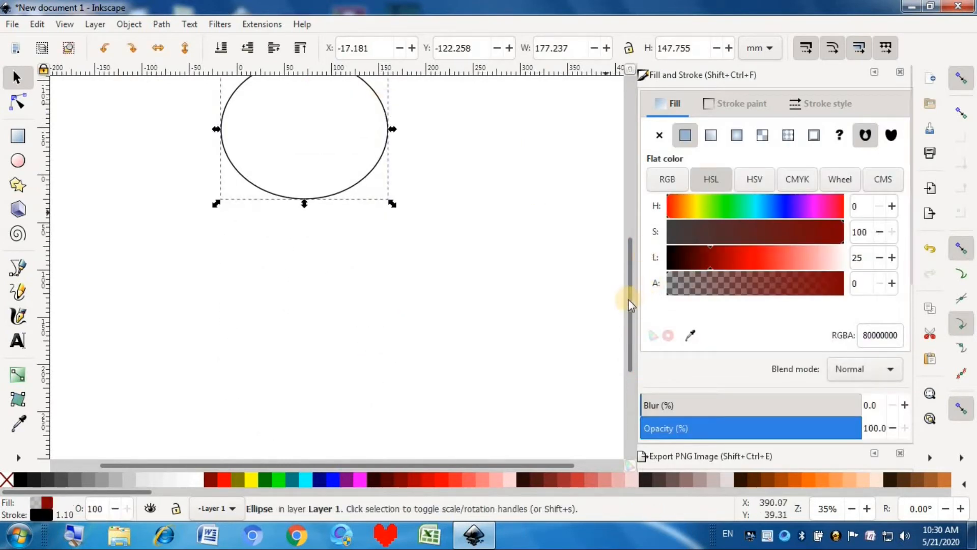
{"action": "left_click_drag", "start_coordinate": [629, 273], "coordinate": [626, 234]}
{"action": "left_click_drag", "start_coordinate": [342, 213], "coordinate": [352, 110]}
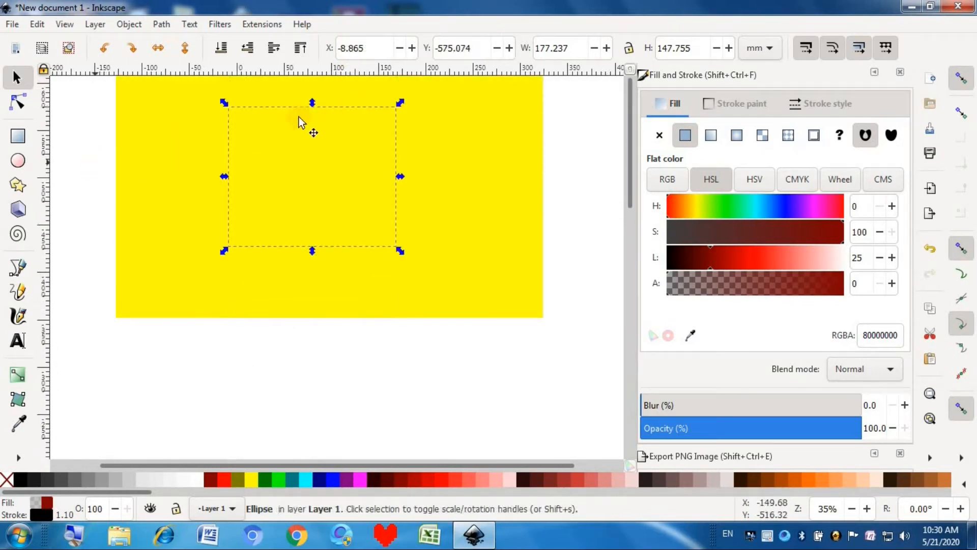
Move the yellow rectangle down to about X -131 mm, Y -469 mm to uncover the upper parts of the text and ellipse.
{"action": "key", "text": "Escape"}
{"action": "left_click", "coordinate": [338, 187]}
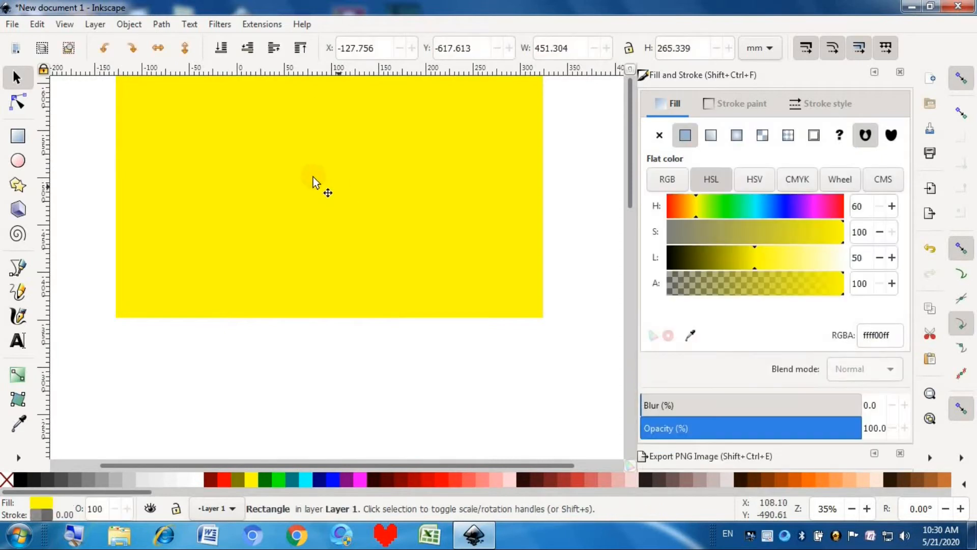
{"action": "left_click_drag", "start_coordinate": [427, 222], "coordinate": [423, 356]}
{"action": "left_click", "coordinate": [393, 158]}
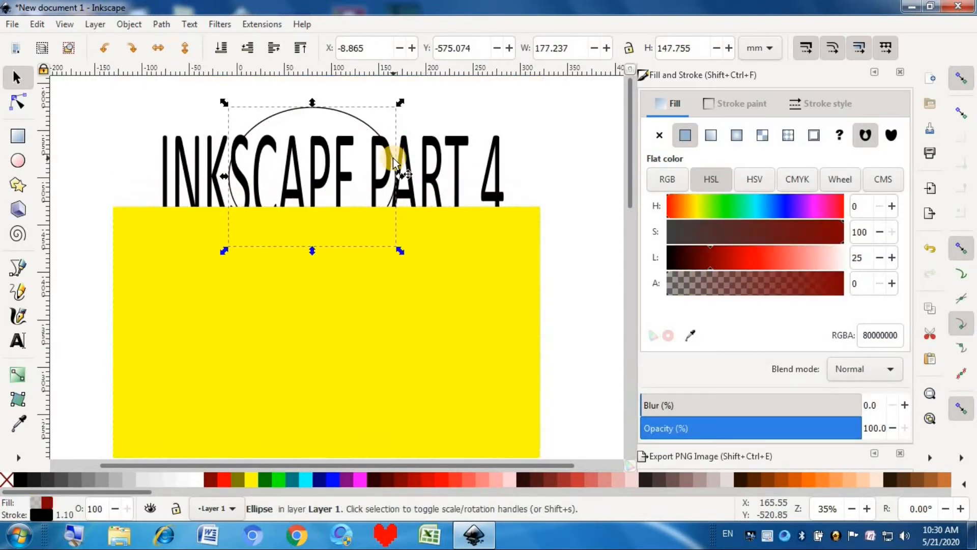
Move the text onto the yellow rectangle at about X -86 mm, Y -380 mm and raise it to the top.
{"action": "left_click_drag", "start_coordinate": [435, 172], "coordinate": [427, 335]}
{"action": "left_click", "coordinate": [130, 24]}
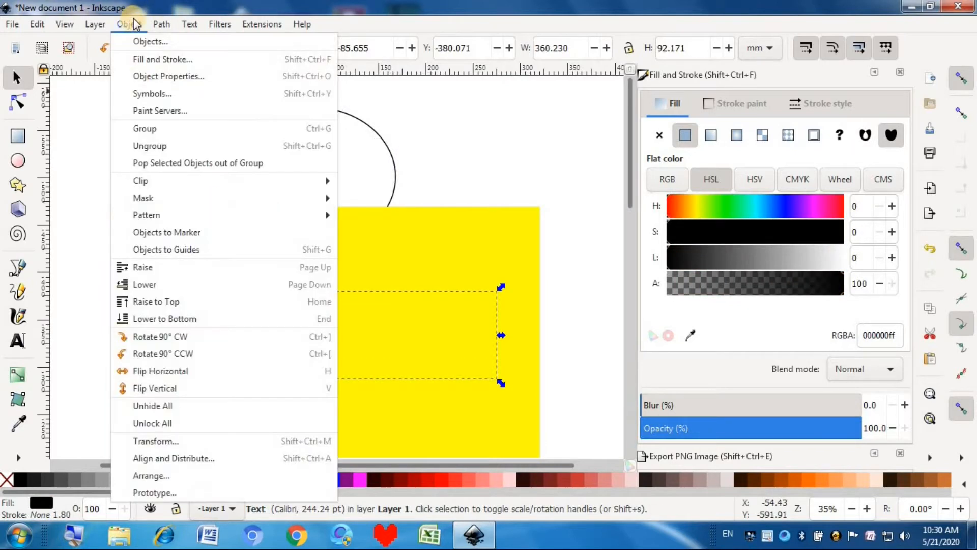
{"action": "left_click", "coordinate": [156, 303]}
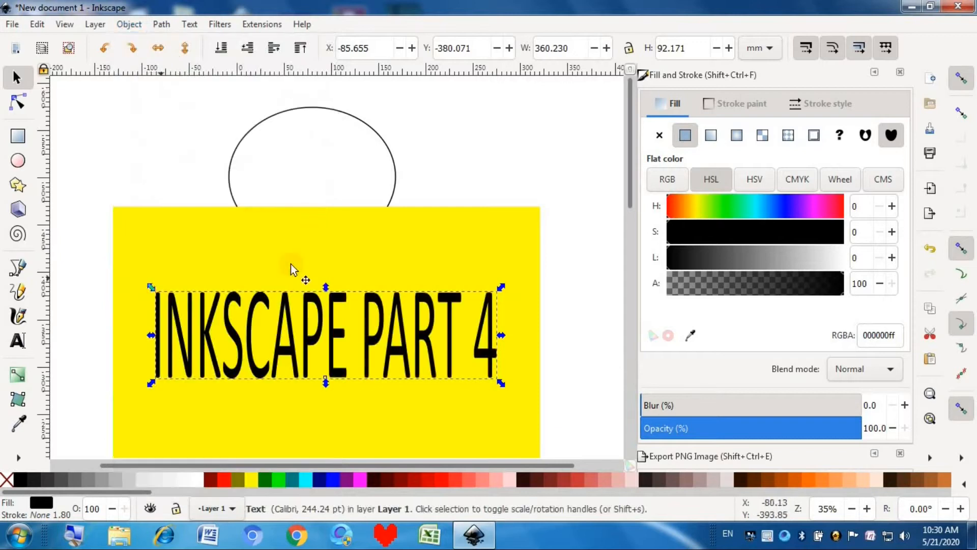
{"action": "left_click", "coordinate": [192, 182]}
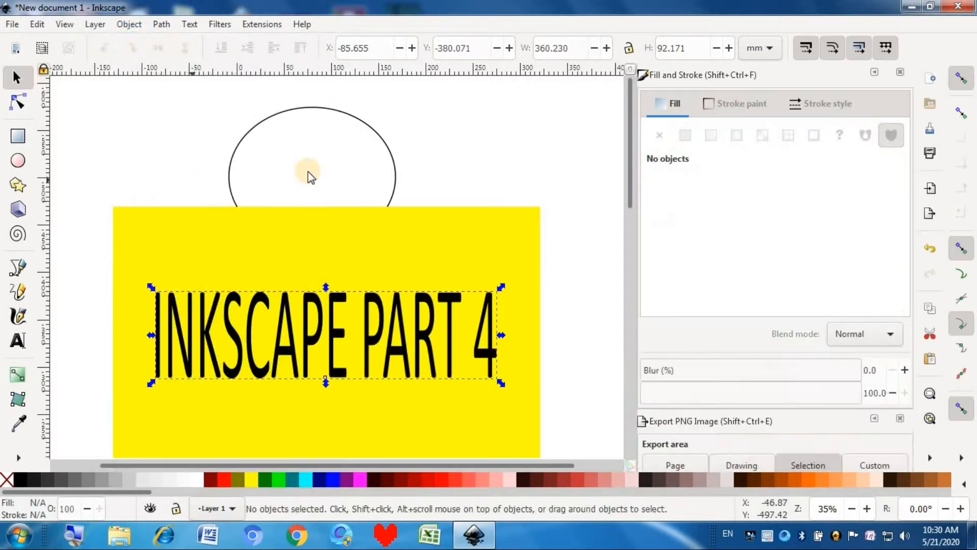
Move the ellipse onto the yellow rectangle at about X -10 mm, Y -411 mm and raise it one level.
{"action": "left_click_drag", "start_coordinate": [390, 197], "coordinate": [385, 308]}
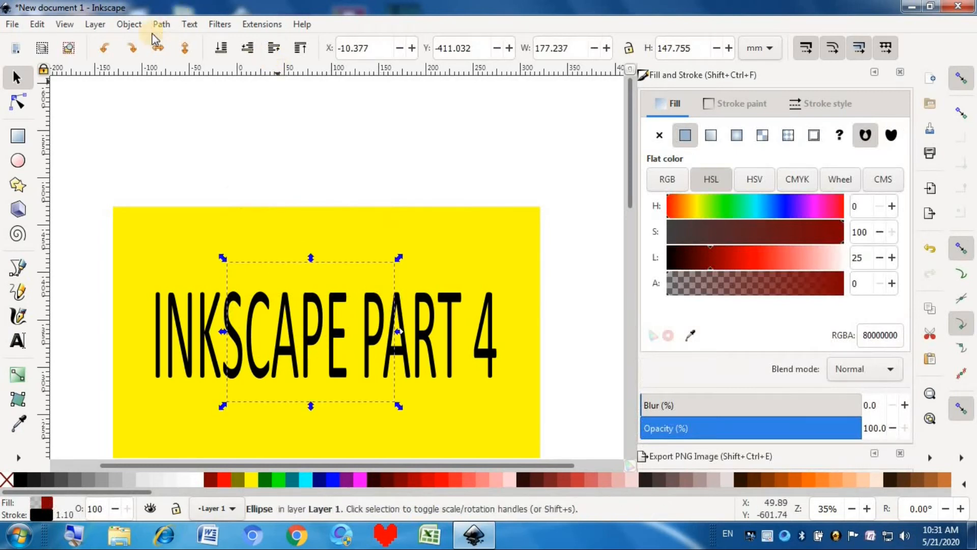
{"action": "left_click", "coordinate": [129, 24]}
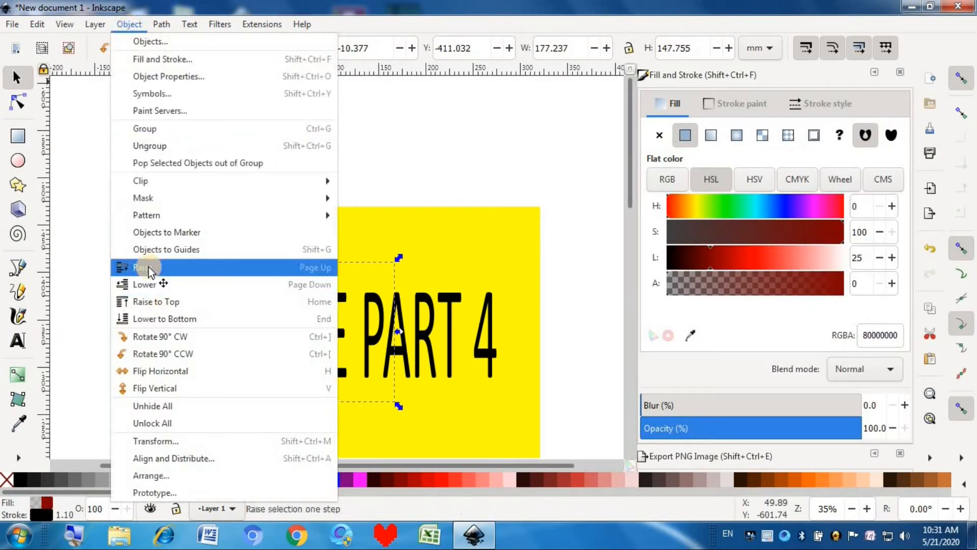
{"action": "left_click", "coordinate": [153, 268]}
Move the ellipse off the yellow rectangle to the empty area below, at about X -8 mm, Y 15 mm.
{"action": "left_click_drag", "start_coordinate": [299, 264], "coordinate": [308, 340]}
{"action": "left_click_drag", "start_coordinate": [633, 160], "coordinate": [638, 237]}
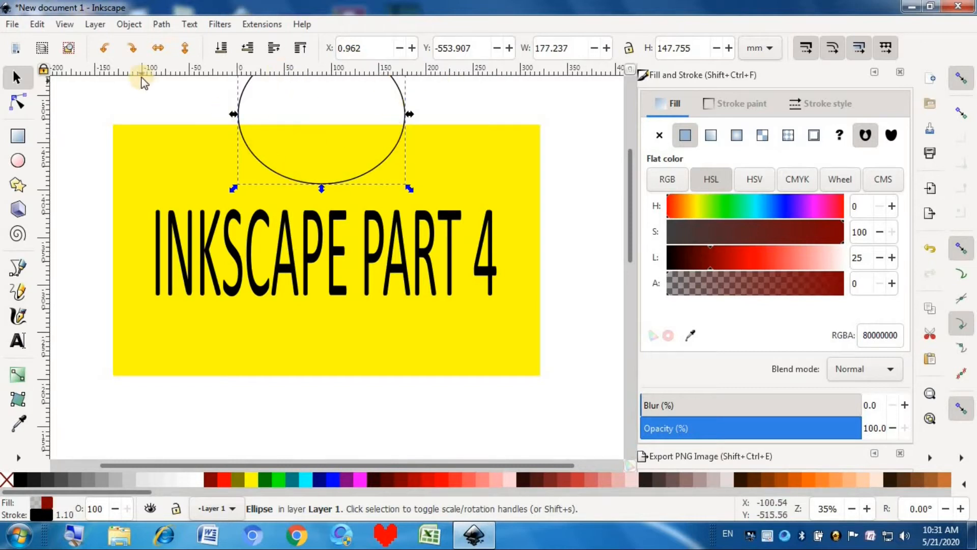
{"action": "left_click_drag", "start_coordinate": [281, 170], "coordinate": [293, 137]}
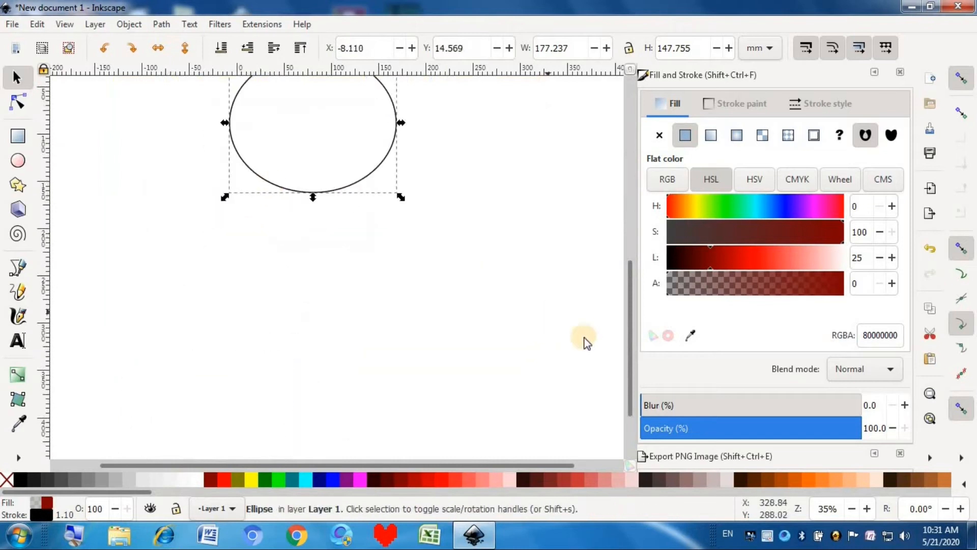
{"action": "left_click_drag", "start_coordinate": [630, 368], "coordinate": [615, 148]}
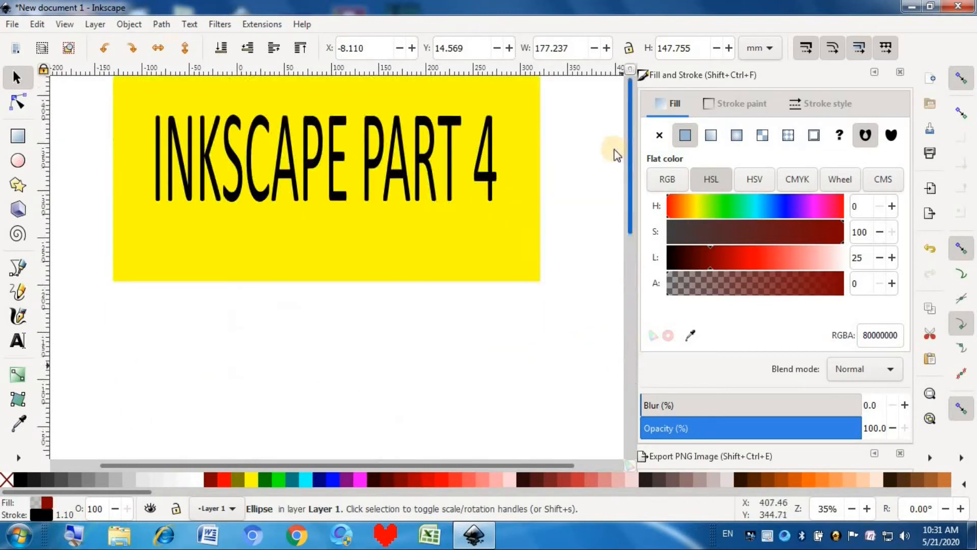
Reposition the yellow rectangle to about X -131 mm, Y -367 mm and place the text on its upper half.
{"action": "left_click", "coordinate": [450, 168]}
{"action": "left_click_drag", "start_coordinate": [450, 168], "coordinate": [437, 190]}
{"action": "left_click", "coordinate": [436, 155]}
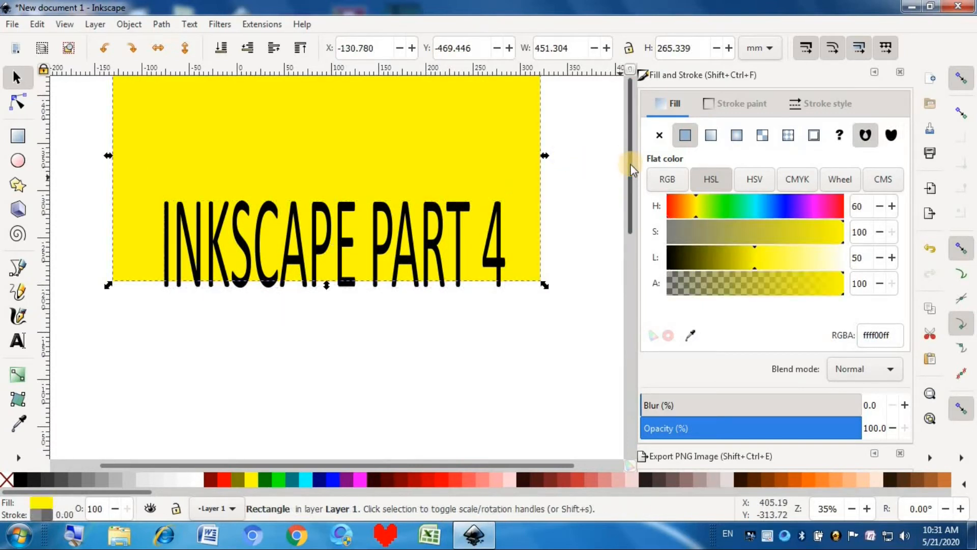
{"action": "left_click_drag", "start_coordinate": [398, 283], "coordinate": [404, 315]}
{"action": "left_click_drag", "start_coordinate": [401, 196], "coordinate": [392, 233]}
{"action": "left_click_drag", "start_coordinate": [276, 133], "coordinate": [273, 151]}
Group the yellow rectangle with the INKSCAPE PART 4 text and move the group to about X -122 mm, Y -290 mm.
{"action": "left_click", "coordinate": [102, 100]}
{"action": "mouse_move", "coordinate": [88, 100]}
{"action": "left_mouse_down"}
{"action": "mouse_move", "coordinate": [322, 349]}
{"action": "mouse_move", "coordinate": [466, 417]}
{"action": "mouse_move", "coordinate": [578, 405]}
{"action": "mouse_move", "coordinate": [569, 397]}
{"action": "left_mouse_up"}
{"action": "left_click_drag", "start_coordinate": [79, 97], "coordinate": [586, 428]}
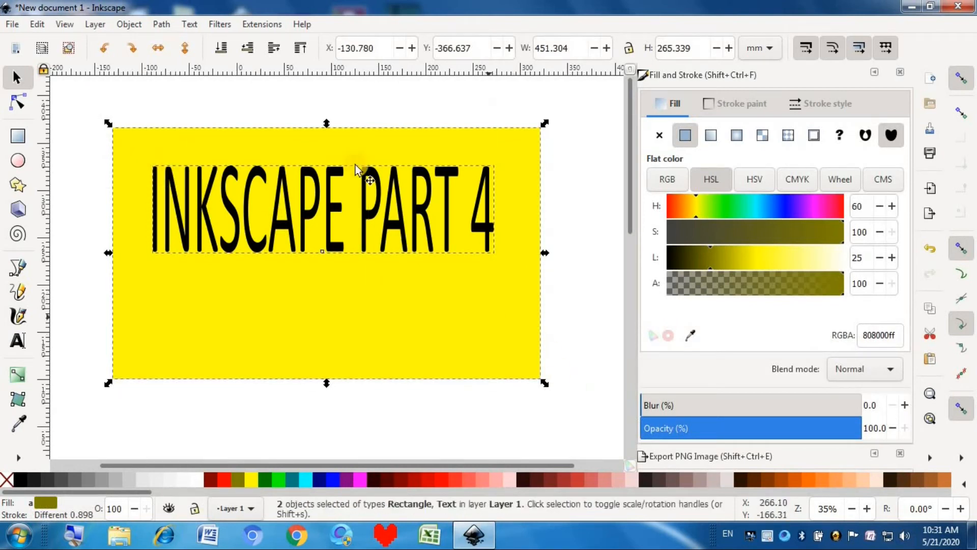
{"action": "left_click", "coordinate": [129, 24]}
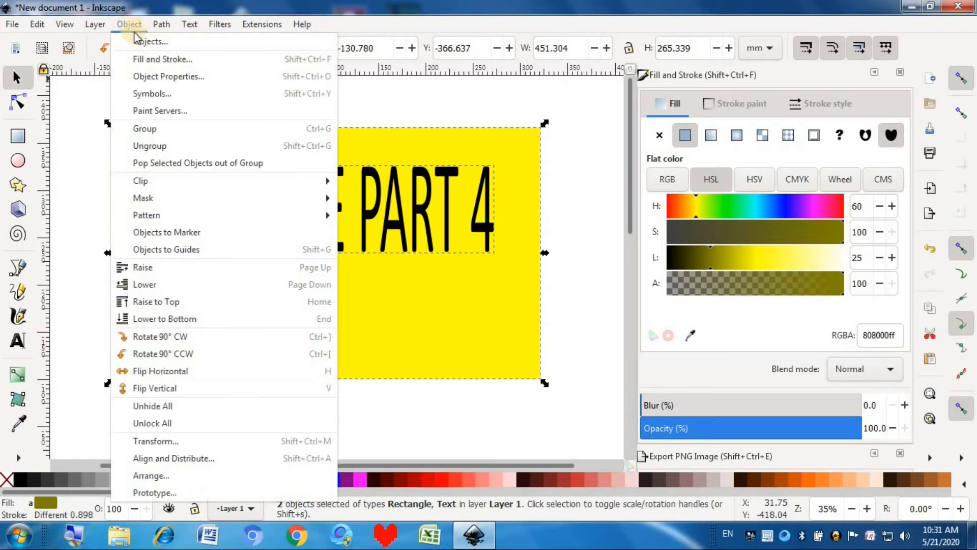
{"action": "left_click", "coordinate": [144, 128]}
{"action": "mouse_move", "coordinate": [249, 229]}
{"action": "left_mouse_down"}
{"action": "mouse_move", "coordinate": [243, 144]}
{"action": "mouse_move", "coordinate": [229, 157]}
{"action": "mouse_move", "coordinate": [224, 204]}
{"action": "mouse_move", "coordinate": [279, 155]}
{"action": "mouse_move", "coordinate": [284, 312]}
{"action": "mouse_move", "coordinate": [252, 219]}
{"action": "left_mouse_up"}
{"action": "left_click", "coordinate": [161, 131]}
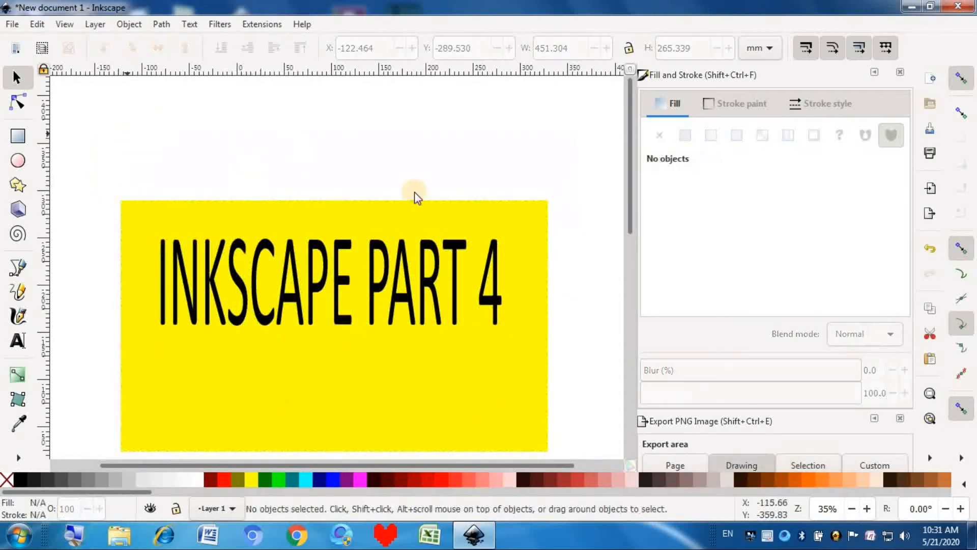
Ungroup the combined yellow rectangle and INKSCAPE PART 4 text.
{"action": "left_click_drag", "start_coordinate": [630, 176], "coordinate": [628, 191]}
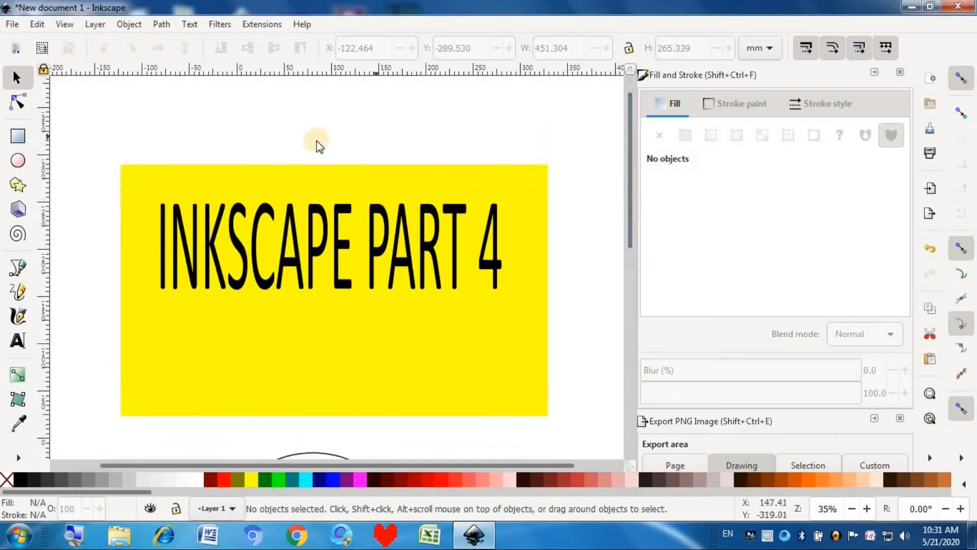
{"action": "left_click_drag", "start_coordinate": [100, 151], "coordinate": [208, 222]}
{"action": "mouse_move", "coordinate": [380, 351]}
{"action": "left_mouse_down"}
{"action": "mouse_move", "coordinate": [547, 468]}
{"action": "mouse_move", "coordinate": [567, 373]}
{"action": "mouse_move", "coordinate": [560, 380]}
{"action": "mouse_move", "coordinate": [571, 384]}
{"action": "left_mouse_up"}
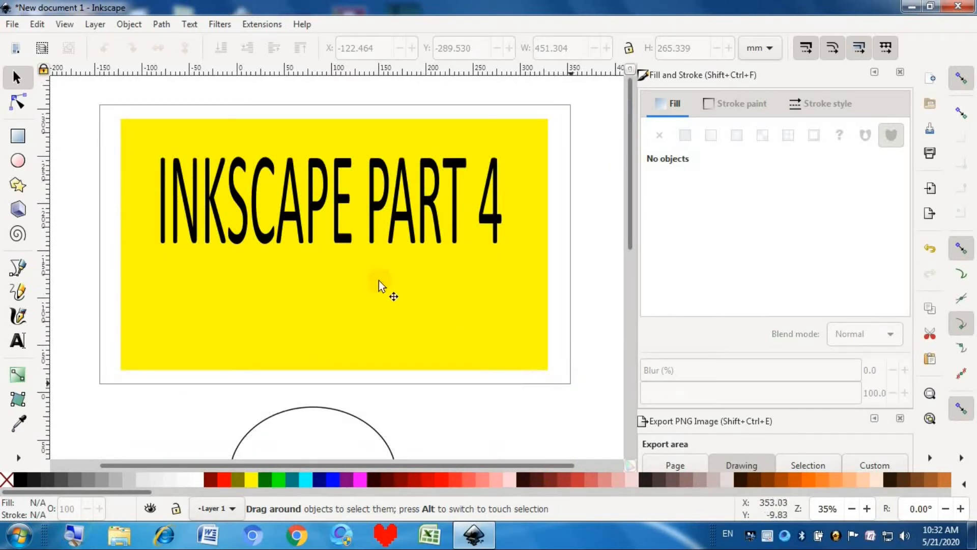
{"action": "left_click", "coordinate": [136, 25]}
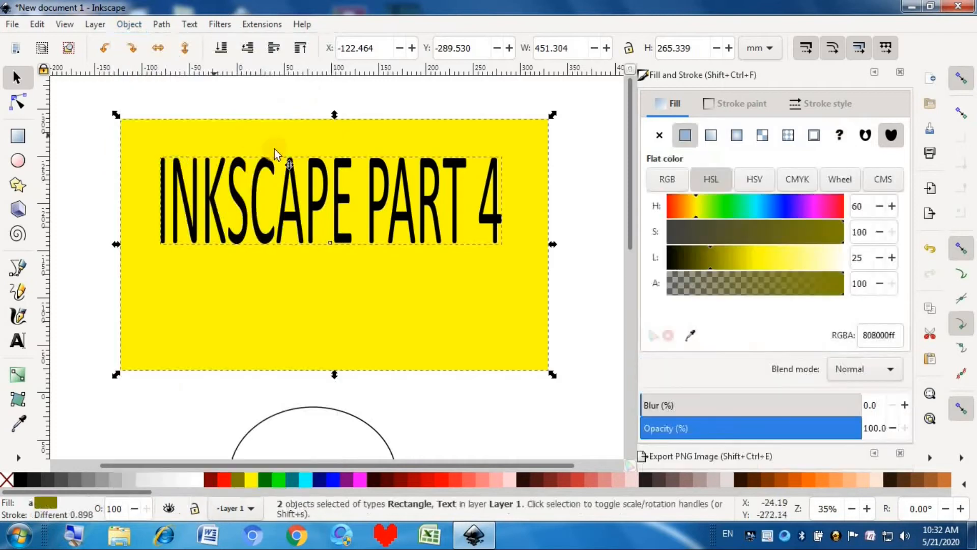
Separate the text from the yellow rectangle, placing the text above it at about X -89 mm, Y -335 mm.
{"action": "left_click_drag", "start_coordinate": [281, 186], "coordinate": [308, 100]}
{"action": "left_click_drag", "start_coordinate": [316, 178], "coordinate": [399, 257]}
{"action": "right_click", "coordinate": [393, 258]}
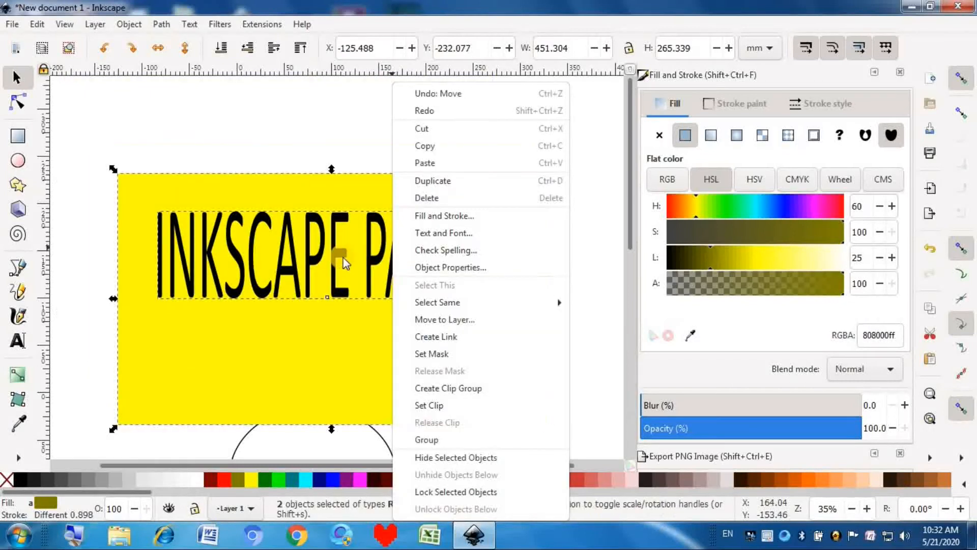
{"action": "left_click", "coordinate": [323, 219]}
{"action": "left_click_drag", "start_coordinate": [323, 218], "coordinate": [337, 341]}
{"action": "left_click_drag", "start_coordinate": [316, 255], "coordinate": [306, 109]}
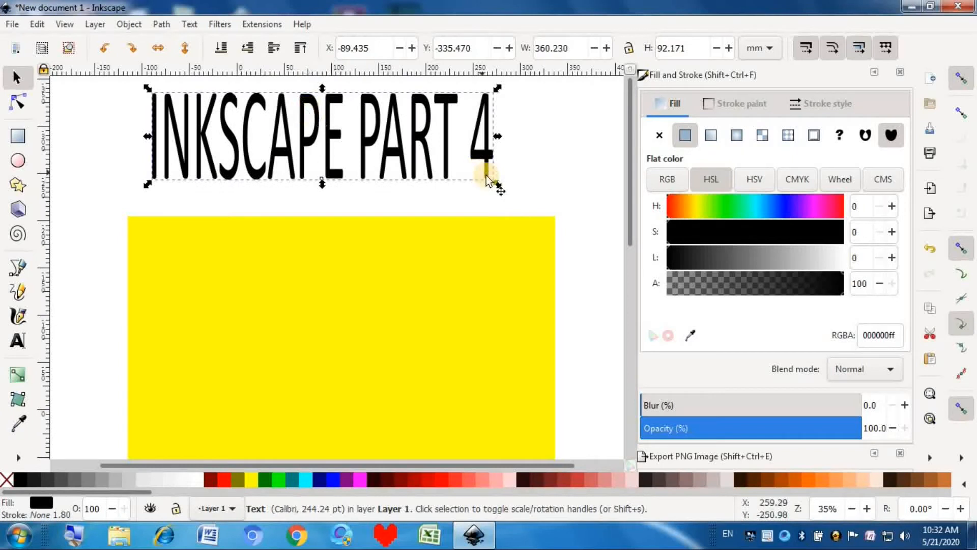
{"action": "left_click", "coordinate": [559, 148]}
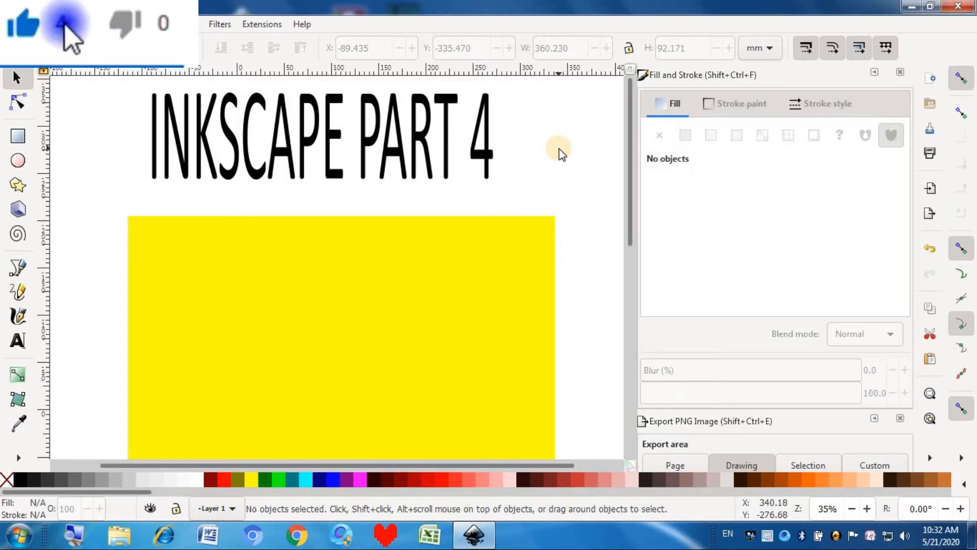
{"action": "key", "text": "b"}
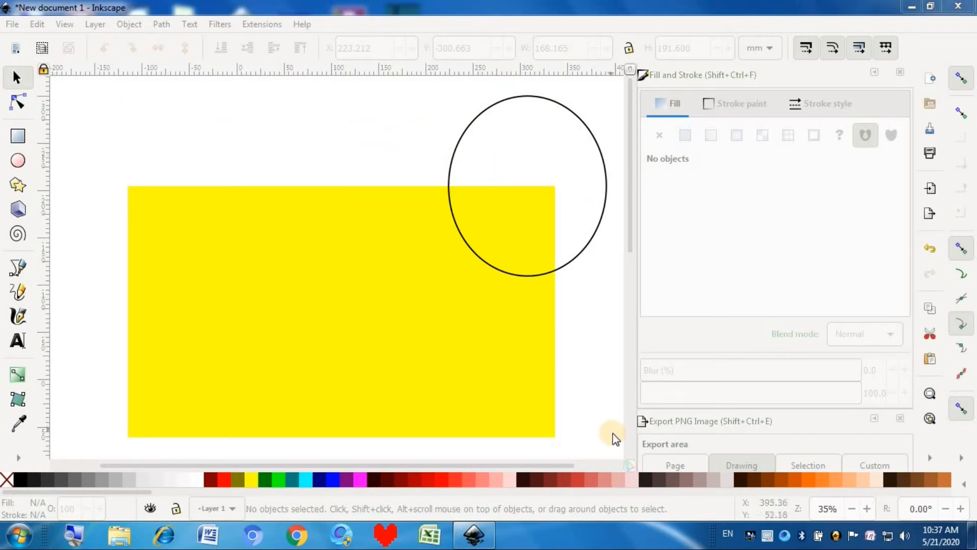
Merge the yellow rectangle and the overlapping ellipse into one shape with Union, and undo the union.
{"action": "left_click_drag", "start_coordinate": [614, 450], "coordinate": [87, 84]}
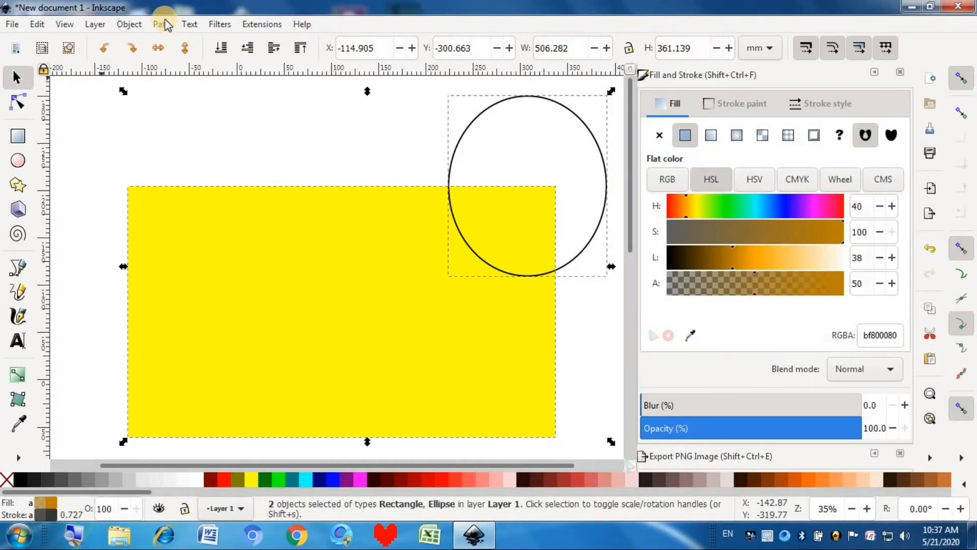
{"action": "left_click", "coordinate": [162, 24]}
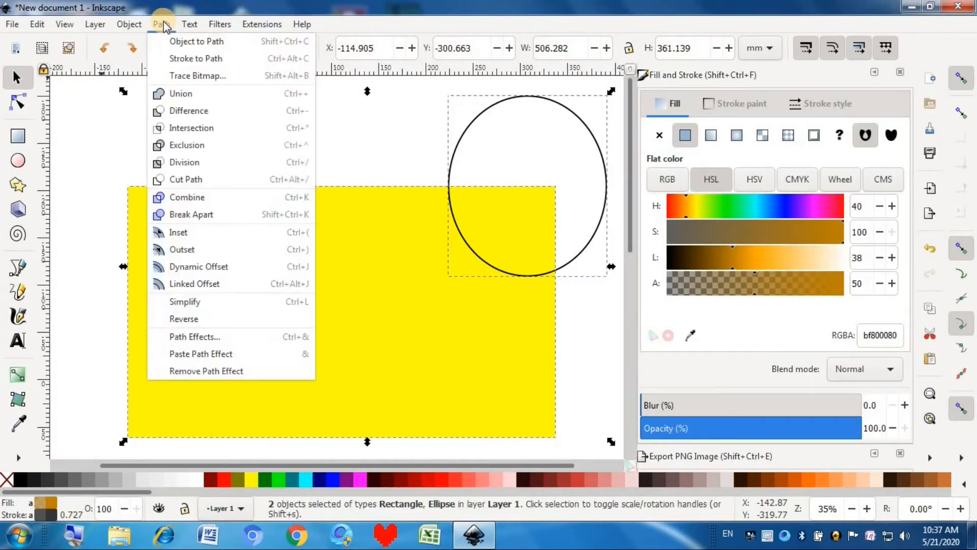
{"action": "left_click", "coordinate": [179, 92]}
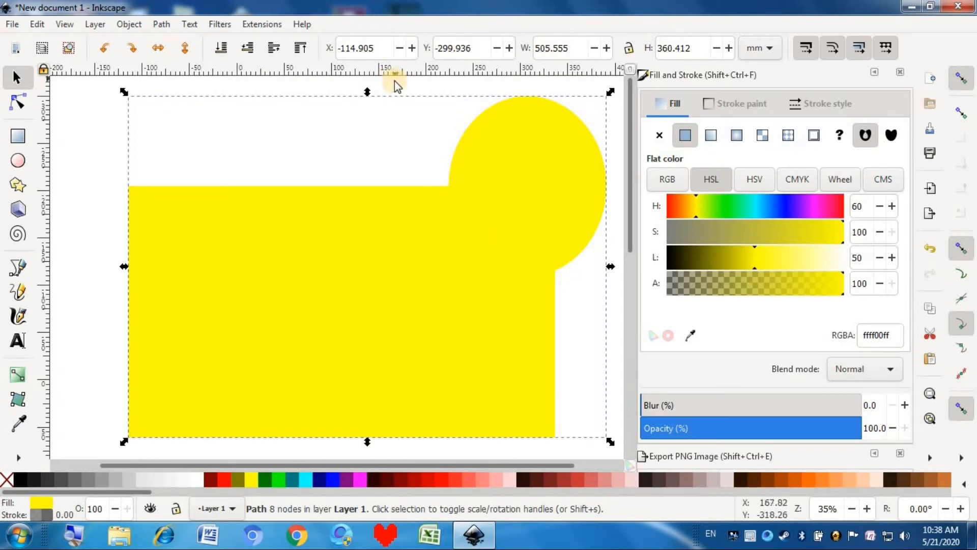
{"action": "left_click", "coordinate": [422, 114]}
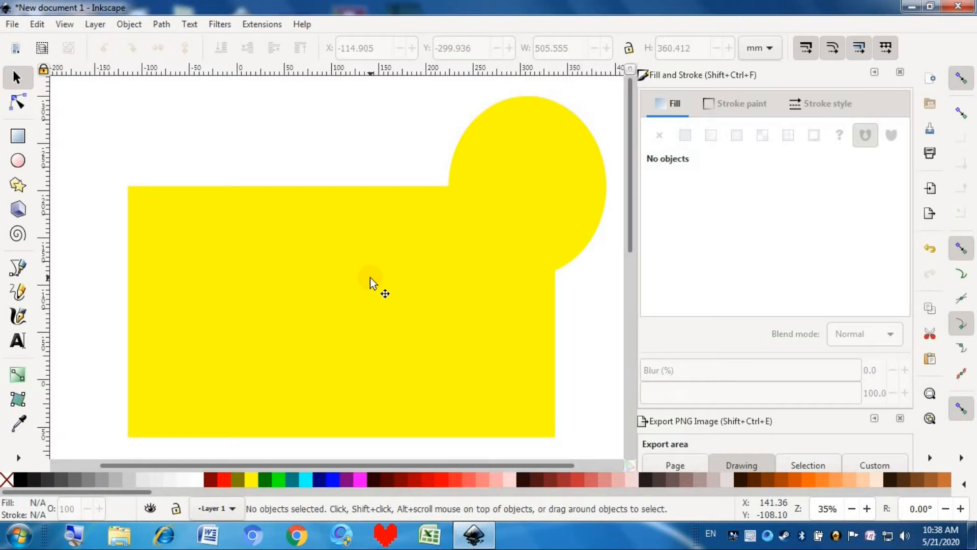
{"action": "key", "text": "ctrl+z"}
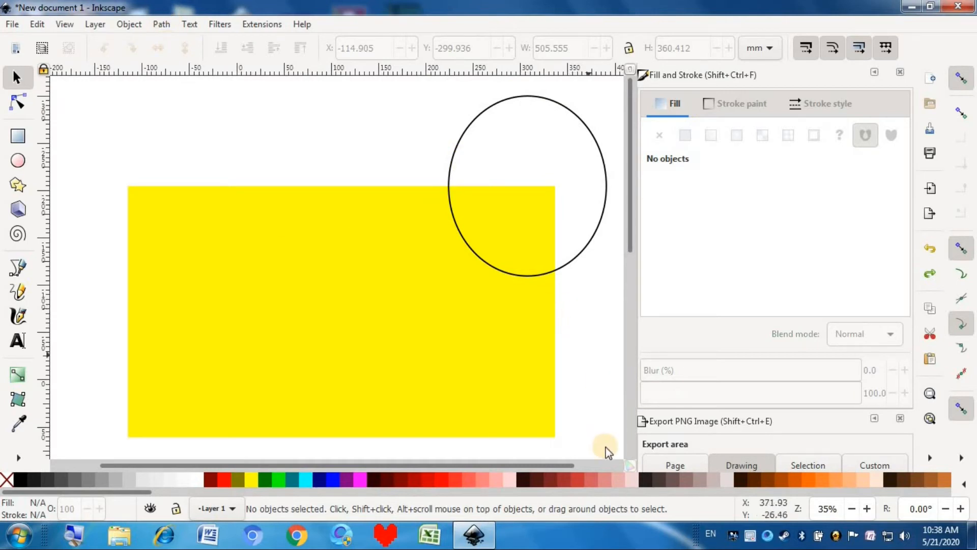
Subtract the ellipse from the yellow rectangle with Difference, and undo the subtraction.
{"action": "left_click_drag", "start_coordinate": [612, 443], "coordinate": [86, 79]}
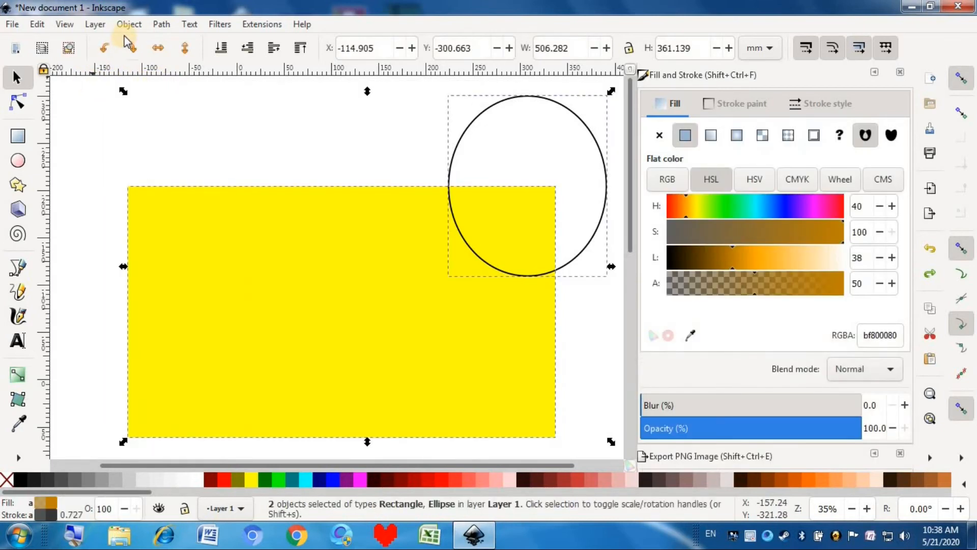
{"action": "left_click", "coordinate": [172, 25]}
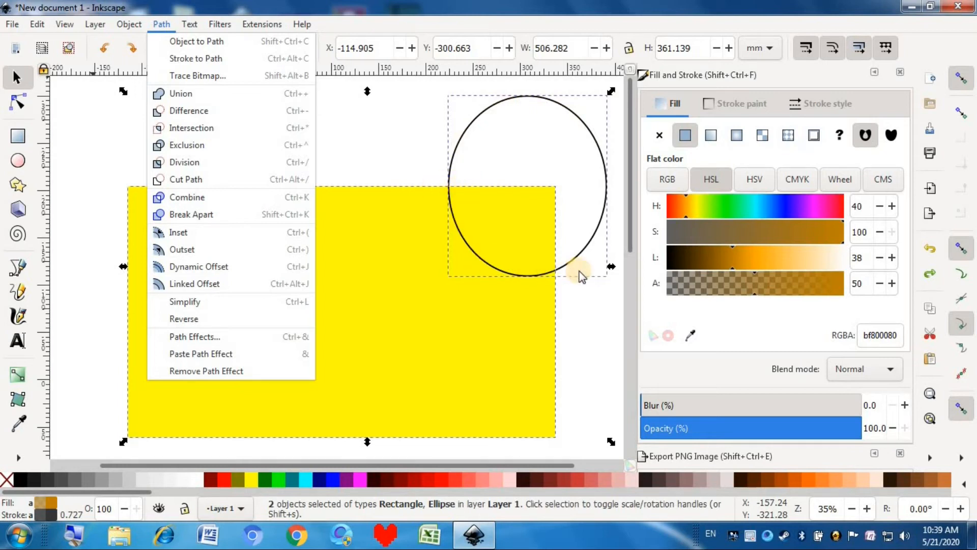
{"action": "left_click", "coordinate": [266, 109]}
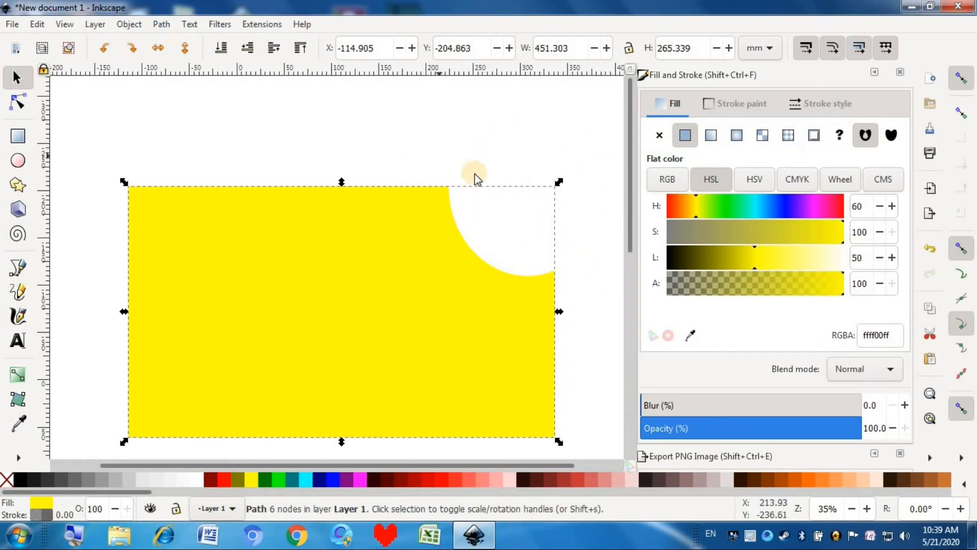
{"action": "left_click", "coordinate": [486, 104]}
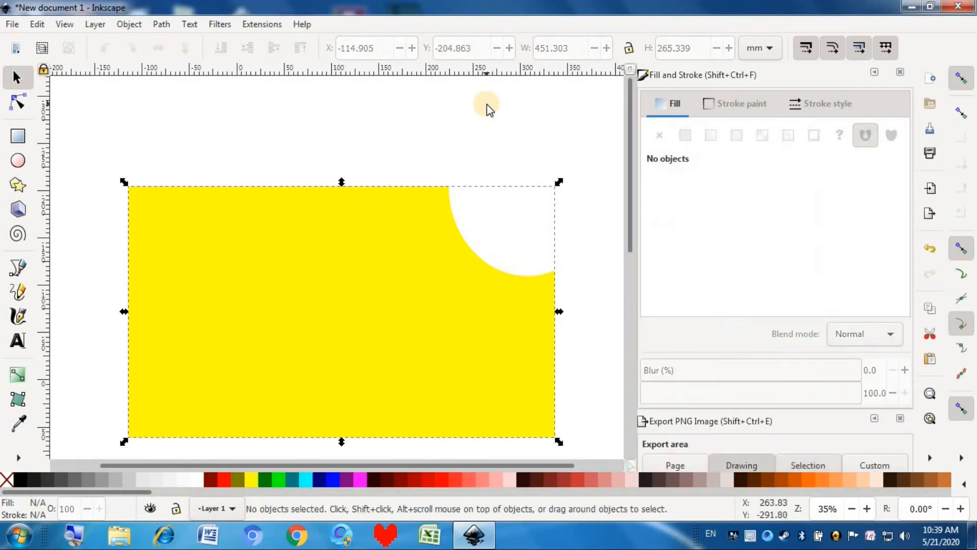
{"action": "left_click", "coordinate": [420, 259]}
{"action": "left_click", "coordinate": [518, 151]}
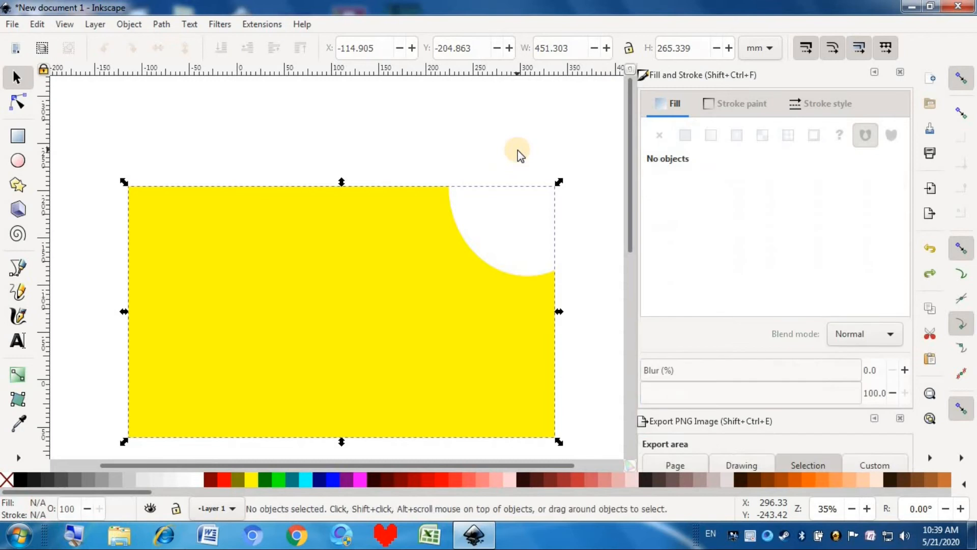
{"action": "key", "text": "ctrl+z"}
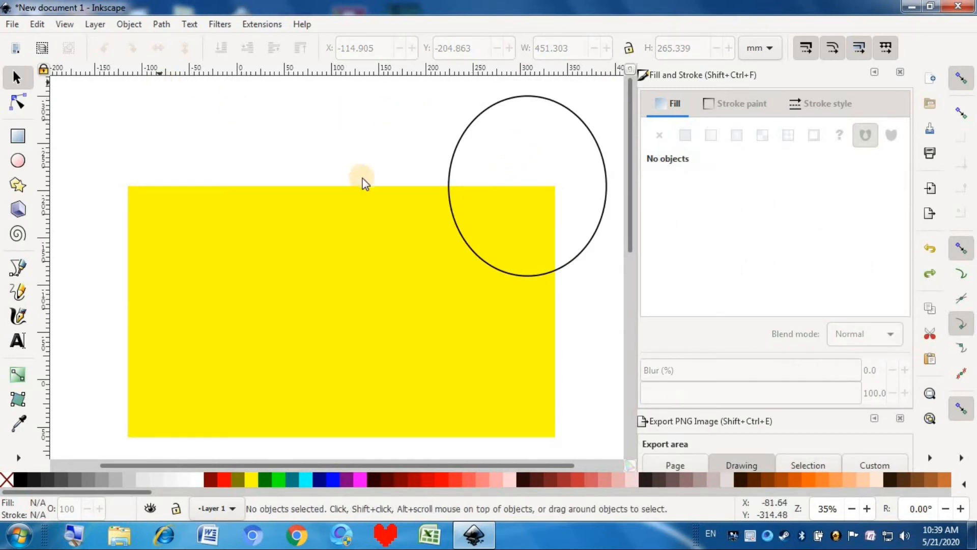
Keep only the overlap of the yellow rectangle and the ellipse with Intersection.
{"action": "left_click_drag", "start_coordinate": [609, 446], "coordinate": [98, 84]}
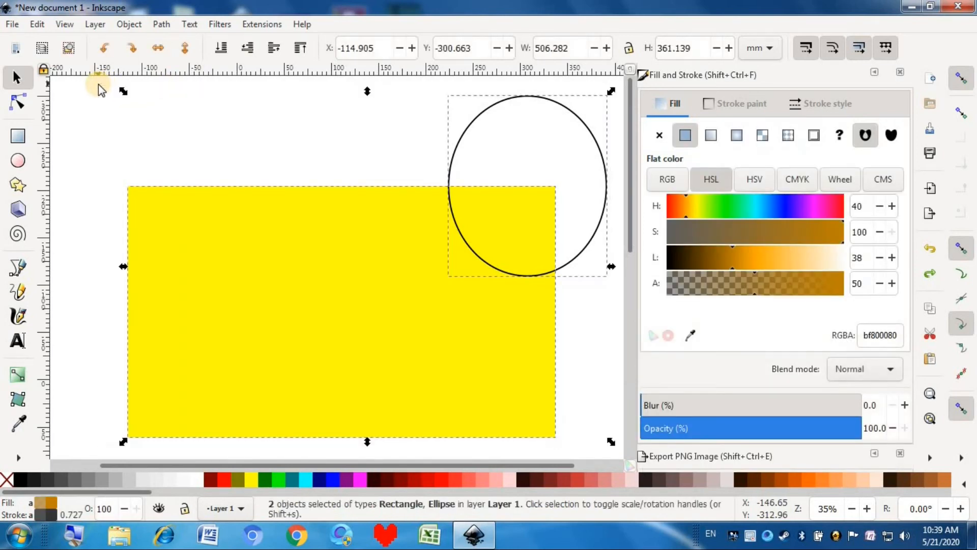
{"action": "left_click", "coordinate": [160, 24]}
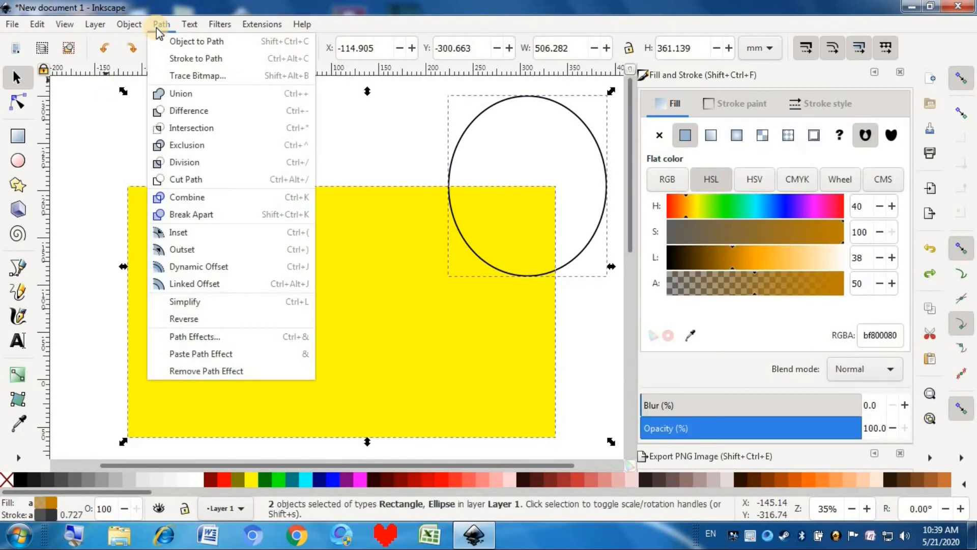
{"action": "left_click", "coordinate": [157, 126]}
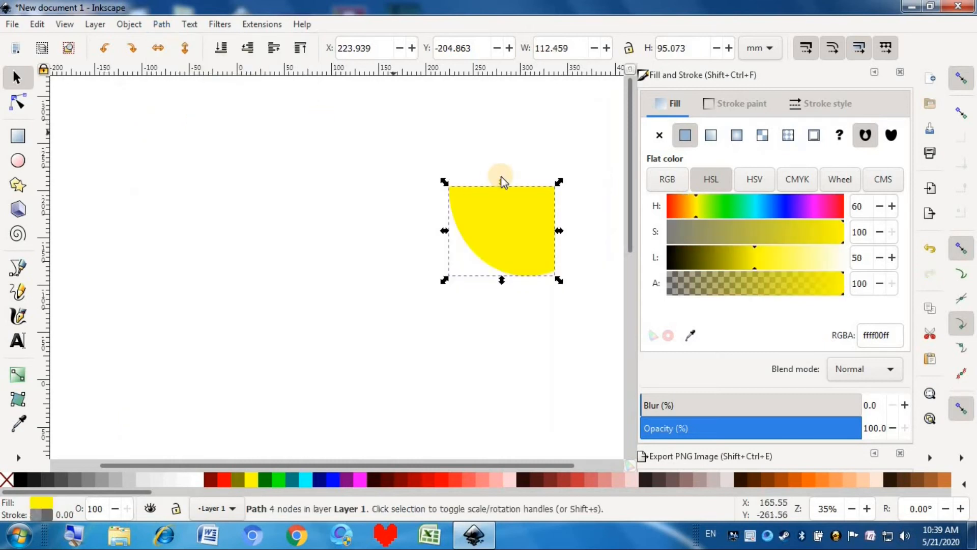
Move the overlap piece to about X 74 mm, Y -187 mm, and undo both the move and the intersection.
{"action": "left_click_drag", "start_coordinate": [455, 211], "coordinate": [339, 216]}
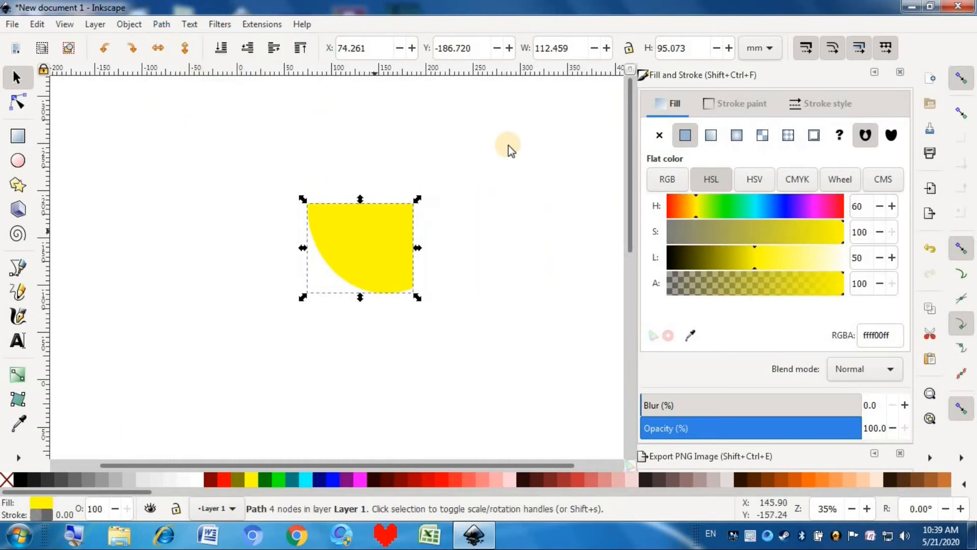
{"action": "key", "text": "ctrl+z"}
{"action": "left_click", "coordinate": [509, 147]}
{"action": "key", "text": "ctrl+z"}
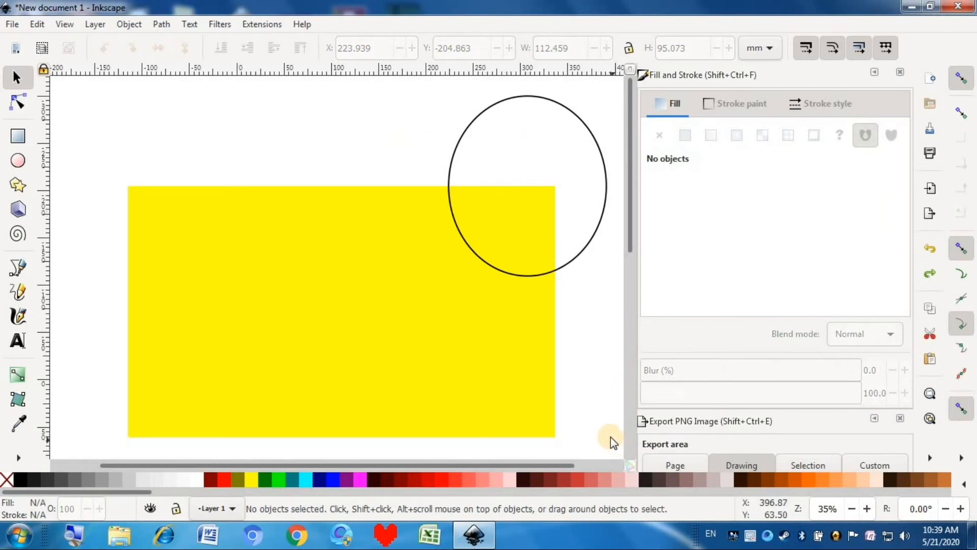
Remove only the overlapping area of the yellow rectangle and the ellipse with Exclusion, and undo the exclusion.
{"action": "left_click_drag", "start_coordinate": [611, 436], "coordinate": [466, 382]}
{"action": "left_click_drag", "start_coordinate": [611, 443], "coordinate": [93, 85]}
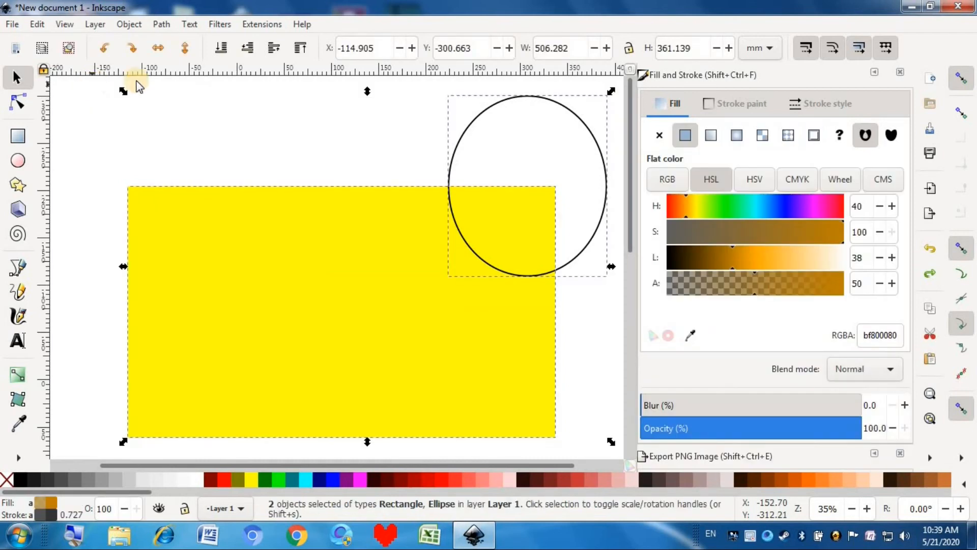
{"action": "left_click", "coordinate": [161, 25]}
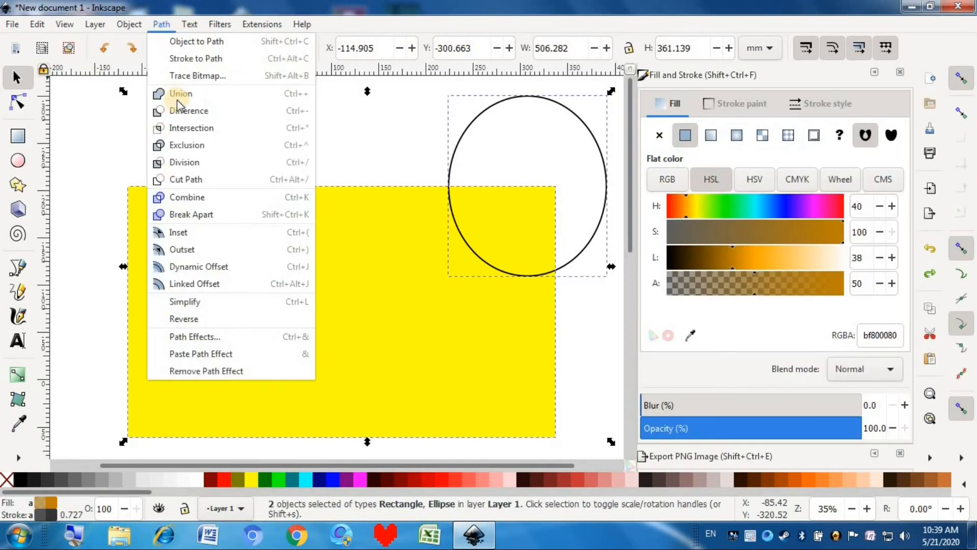
{"action": "left_click", "coordinate": [169, 147]}
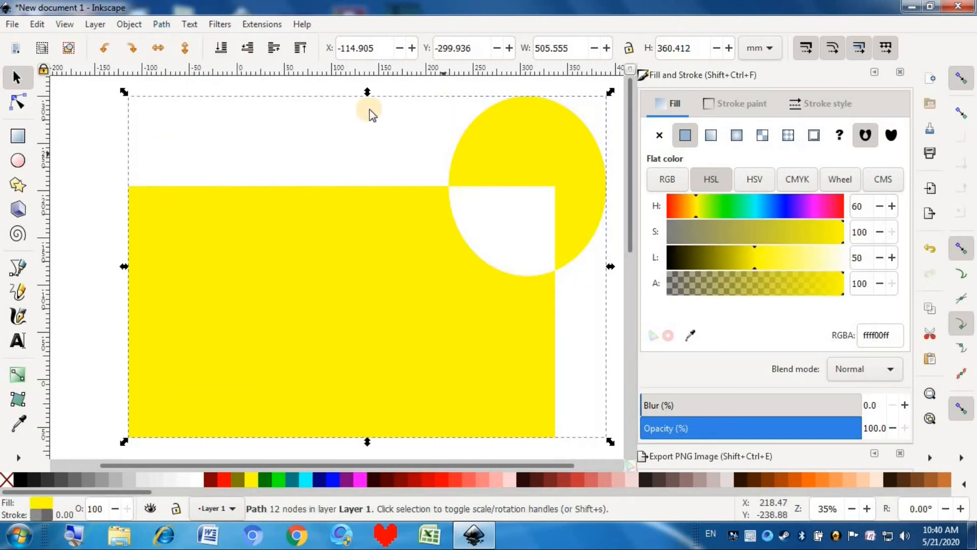
{"action": "left_click", "coordinate": [480, 90]}
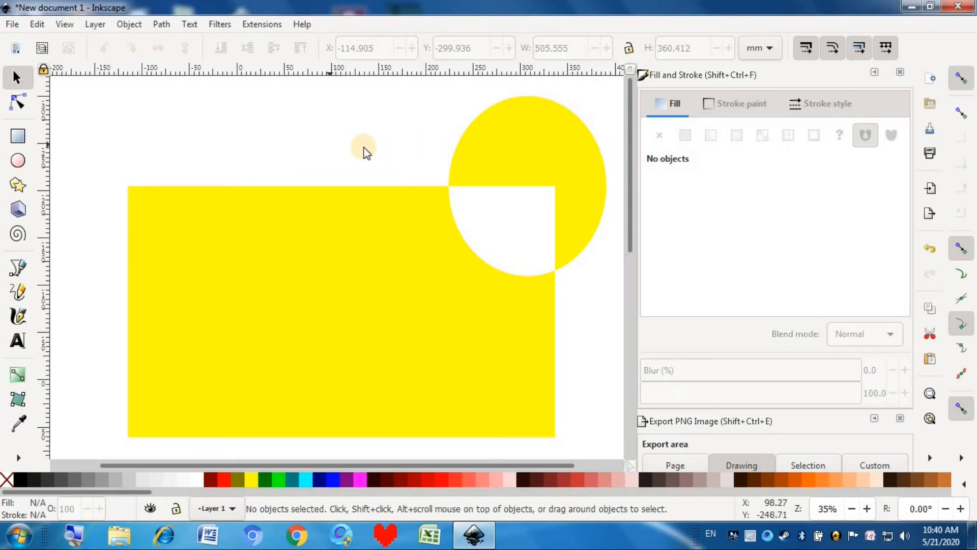
{"action": "key", "text": "ctrl+z"}
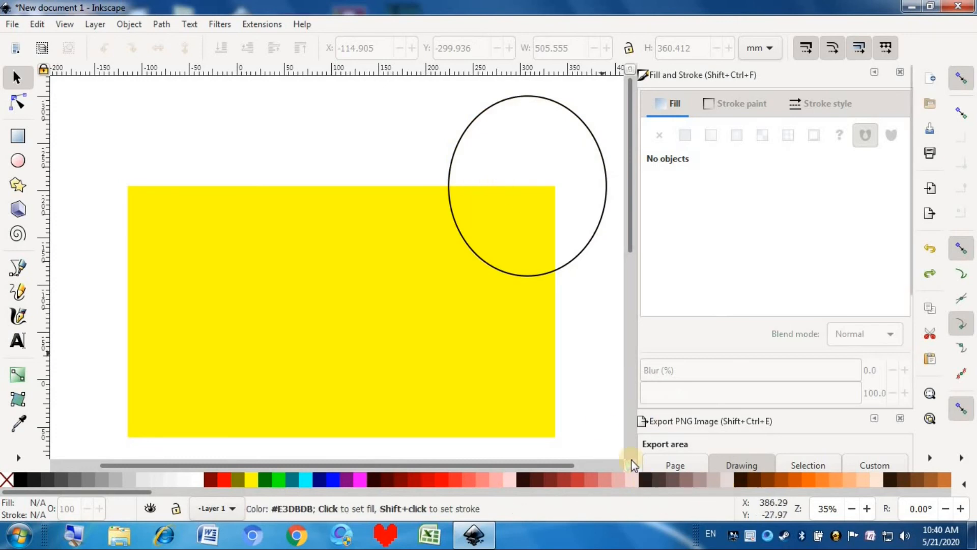
Cut the yellow rectangle into separate pieces along the ellipse with Division.
{"action": "left_click_drag", "start_coordinate": [613, 444], "coordinate": [93, 88]}
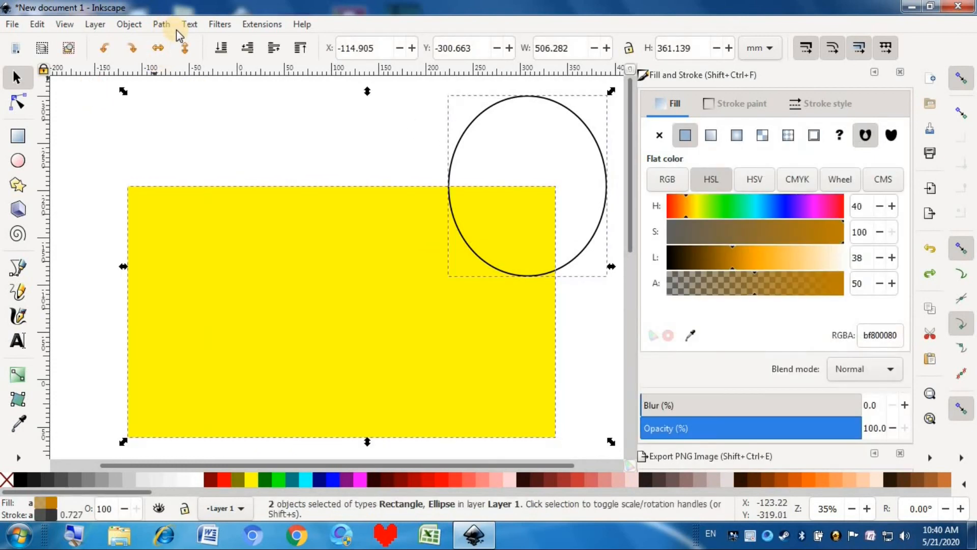
{"action": "left_click", "coordinate": [163, 25]}
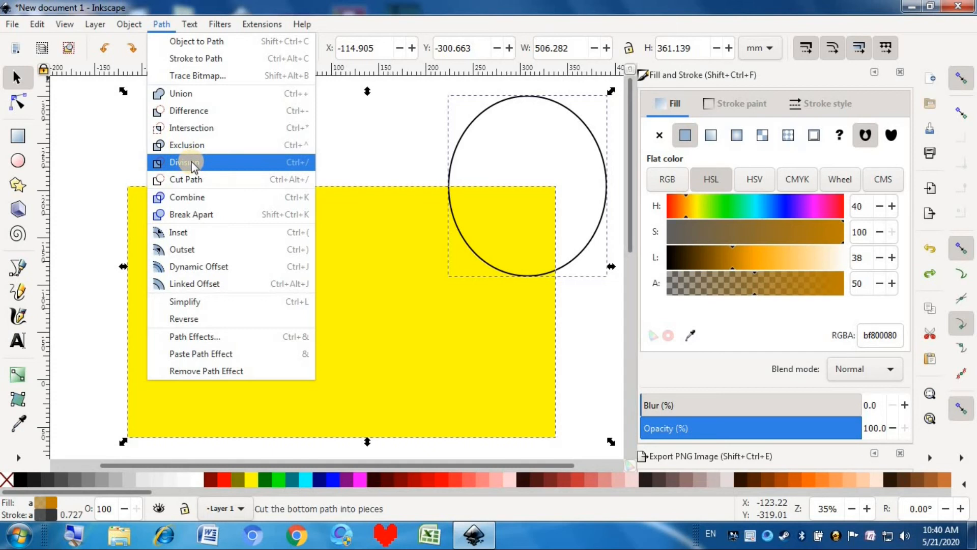
{"action": "left_click", "coordinate": [191, 161]}
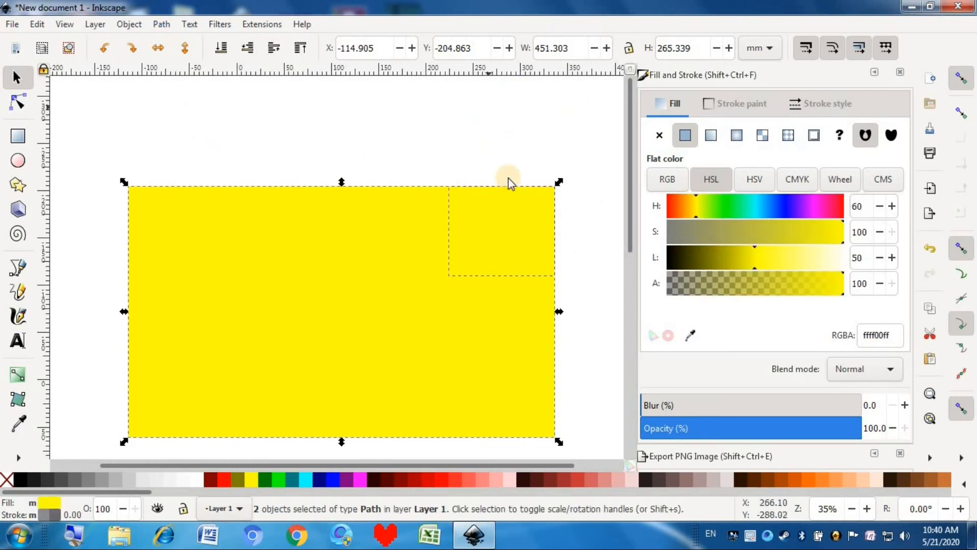
{"action": "left_click", "coordinate": [493, 135]}
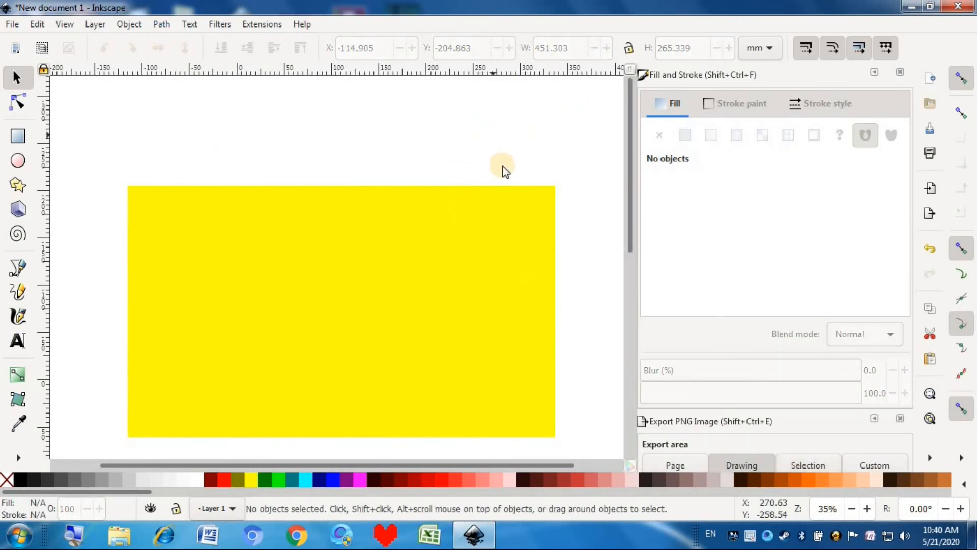
Move the cut corner piece to about X -227 mm, Y -205 mm, and undo both the move and the division.
{"action": "left_click", "coordinate": [518, 218]}
{"action": "left_click_drag", "start_coordinate": [511, 218], "coordinate": [87, 217]}
{"action": "left_click", "coordinate": [192, 131]}
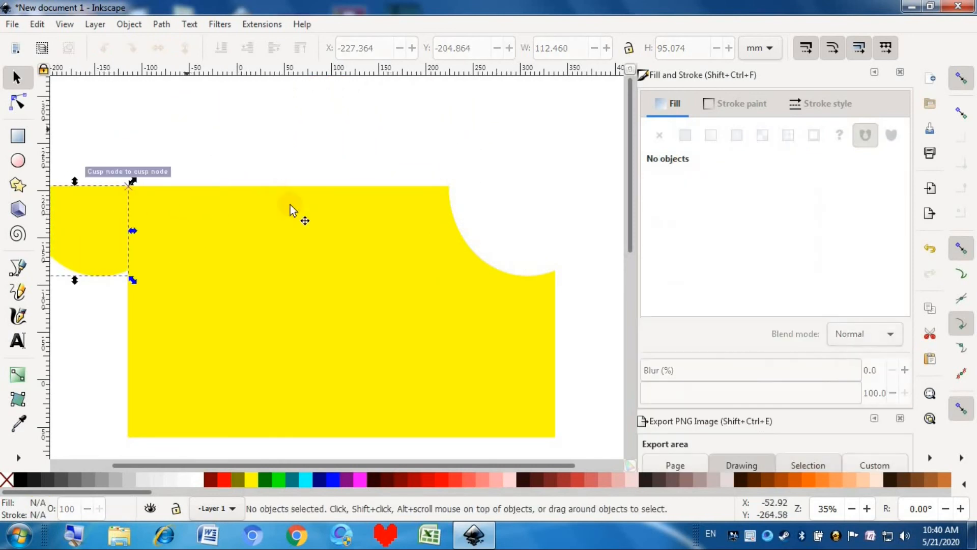
{"action": "mouse_move", "coordinate": [234, 462]}
{"action": "left_mouse_down"}
{"action": "mouse_move", "coordinate": [194, 453]}
{"action": "mouse_move", "coordinate": [236, 451]}
{"action": "left_mouse_up"}
{"action": "key", "text": "ctrl+z"}
{"action": "key", "text": "ctrl+z"}
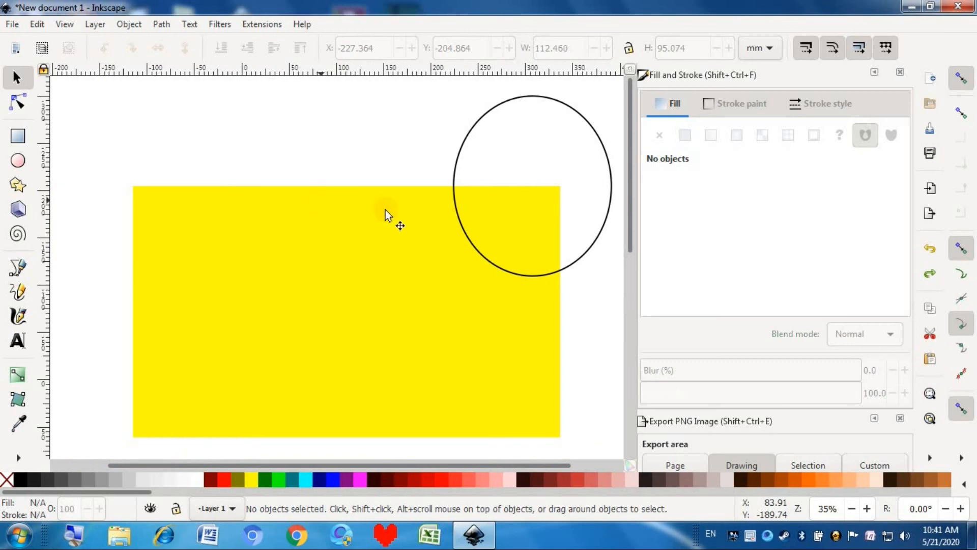
Cut the yellow rectangle's outline where the ellipse crosses it with Cut Path, and move the piece inside the ellipse up and to the left.
{"action": "mouse_move", "coordinate": [609, 439]}
{"action": "left_mouse_down"}
{"action": "mouse_move", "coordinate": [426, 237]}
{"action": "mouse_move", "coordinate": [336, 94]}
{"action": "mouse_move", "coordinate": [130, 118]}
{"action": "mouse_move", "coordinate": [102, 100]}
{"action": "mouse_move", "coordinate": [313, 145]}
{"action": "left_mouse_up"}
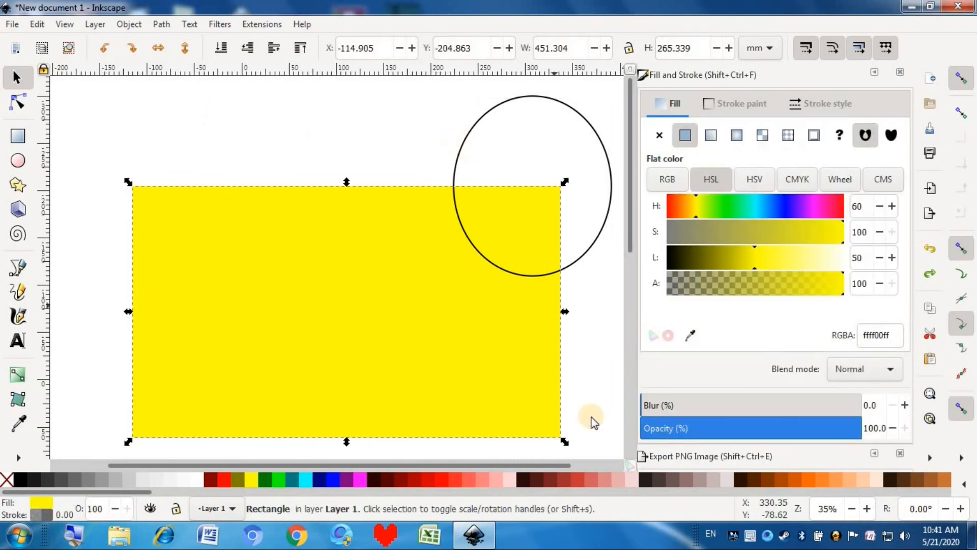
{"action": "left_click_drag", "start_coordinate": [616, 451], "coordinate": [91, 95]}
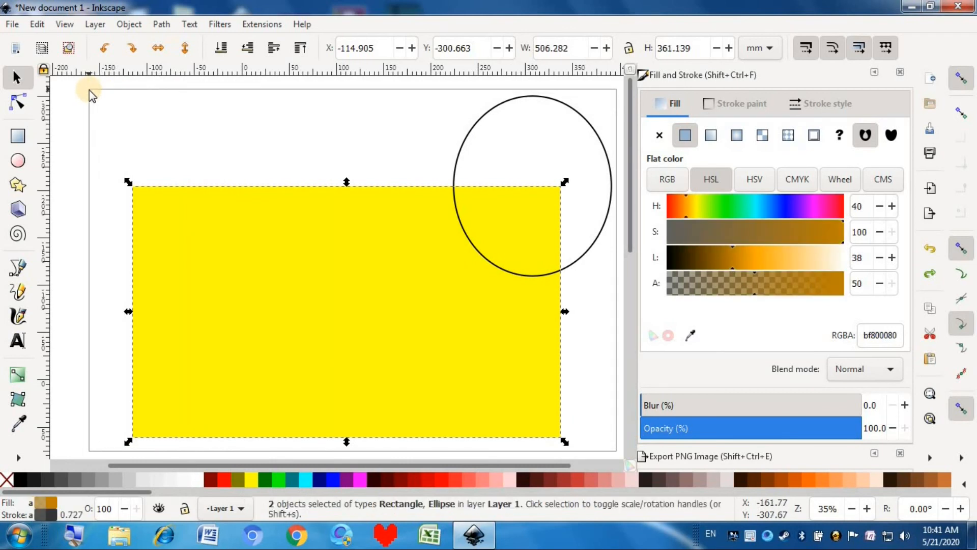
{"action": "left_click", "coordinate": [161, 24]}
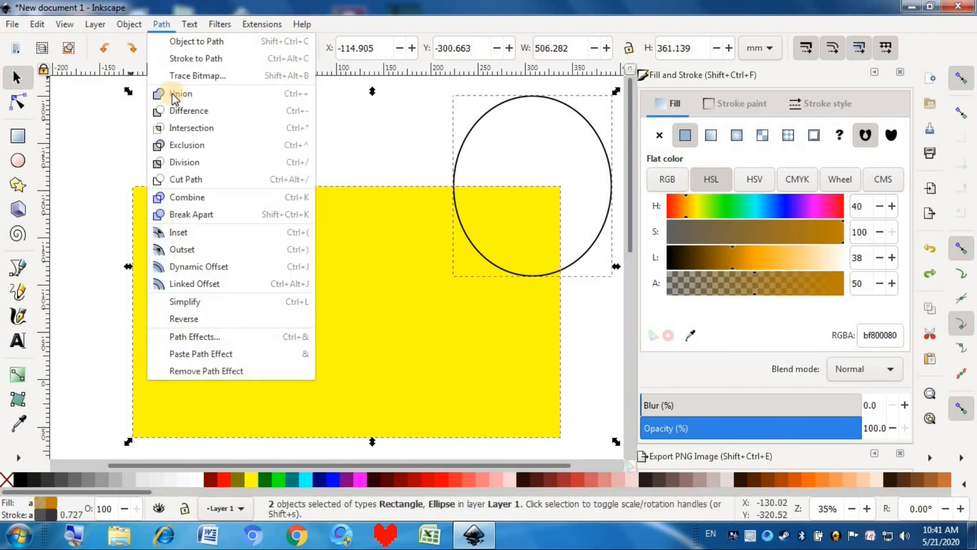
{"action": "left_click", "coordinate": [206, 185]}
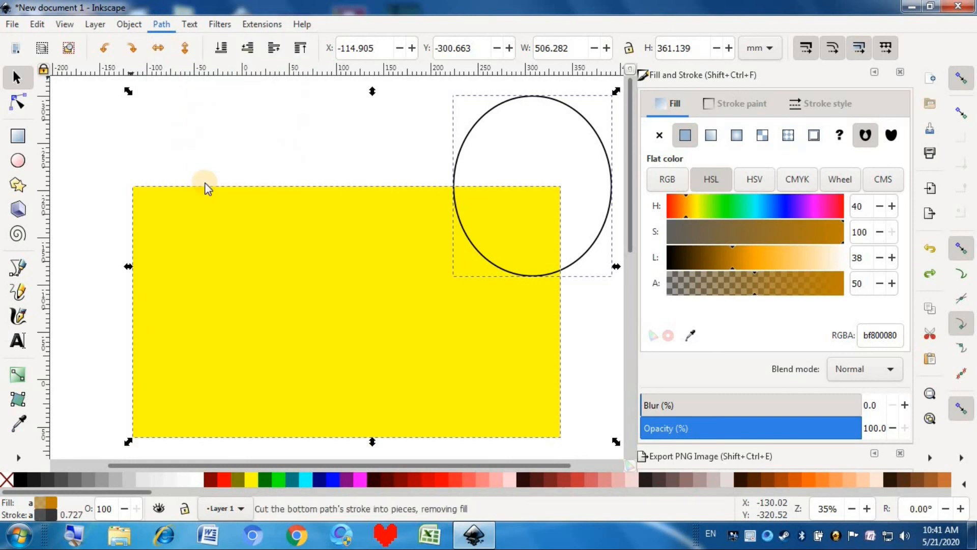
{"action": "left_click", "coordinate": [514, 218]}
{"action": "left_click_drag", "start_coordinate": [513, 218], "coordinate": [478, 158]}
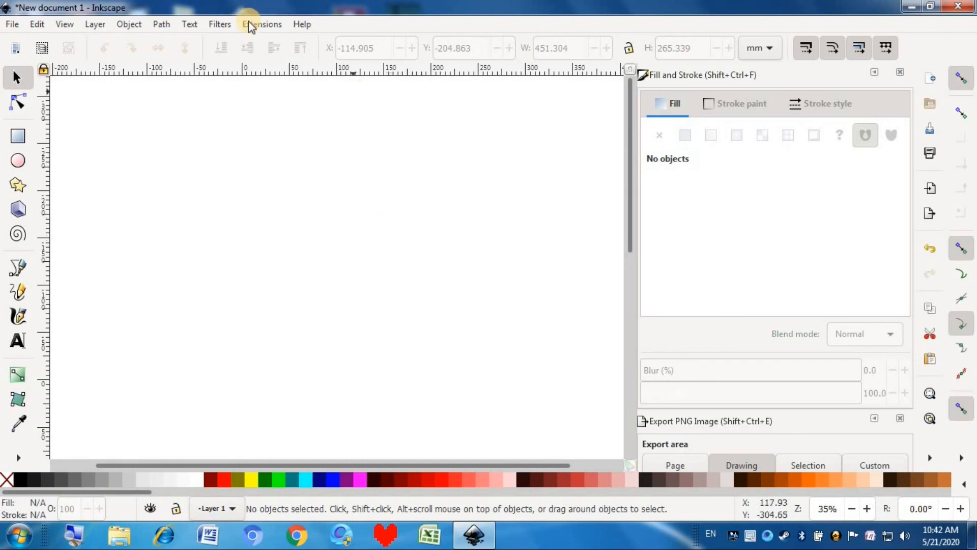
{"action": "left_click", "coordinate": [227, 24]}
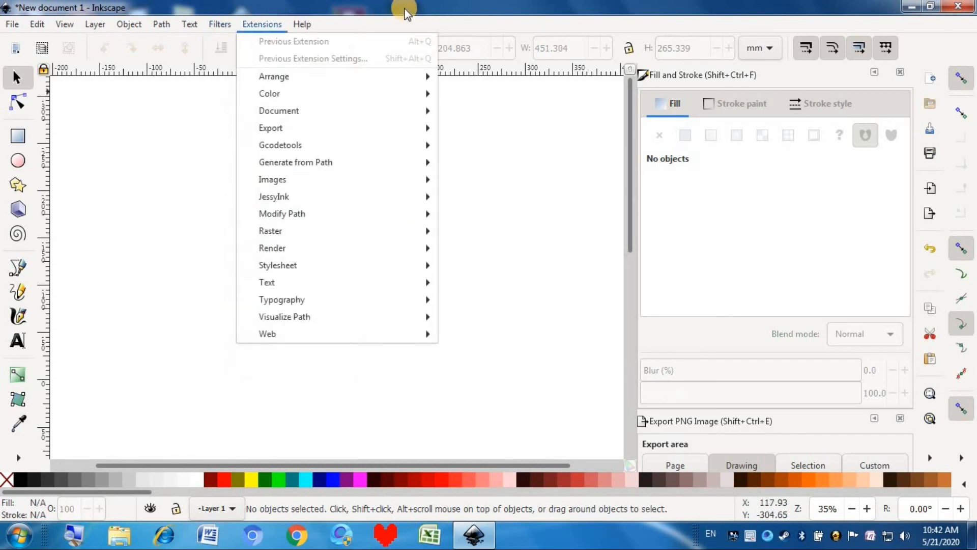
{"action": "left_click", "coordinate": [128, 131]}
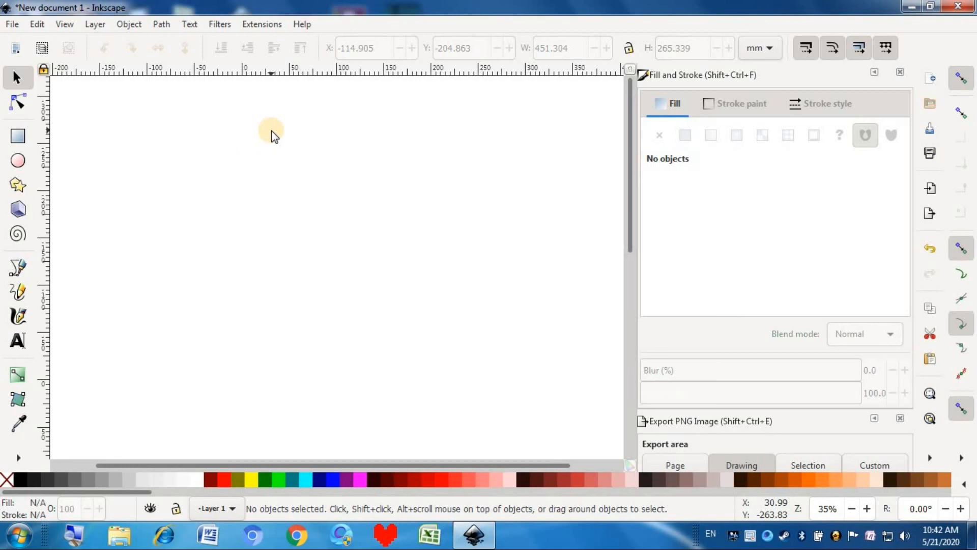